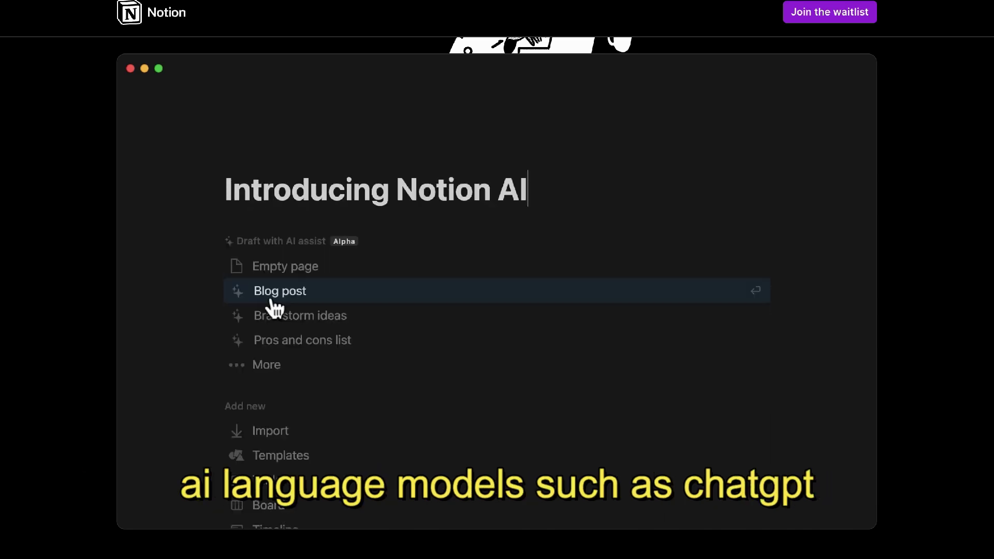
Step: Scroll the Notion AI page down to the AI Assist demo drafting 'Notion AI: Your New Digital Assistant'
{"action": "scroll", "coordinate": [497, 279], "scroll_direction": "down", "scroll_amount": 4}
{"action": "scroll", "coordinate": [497, 279], "scroll_direction": "down", "scroll_amount": 7}
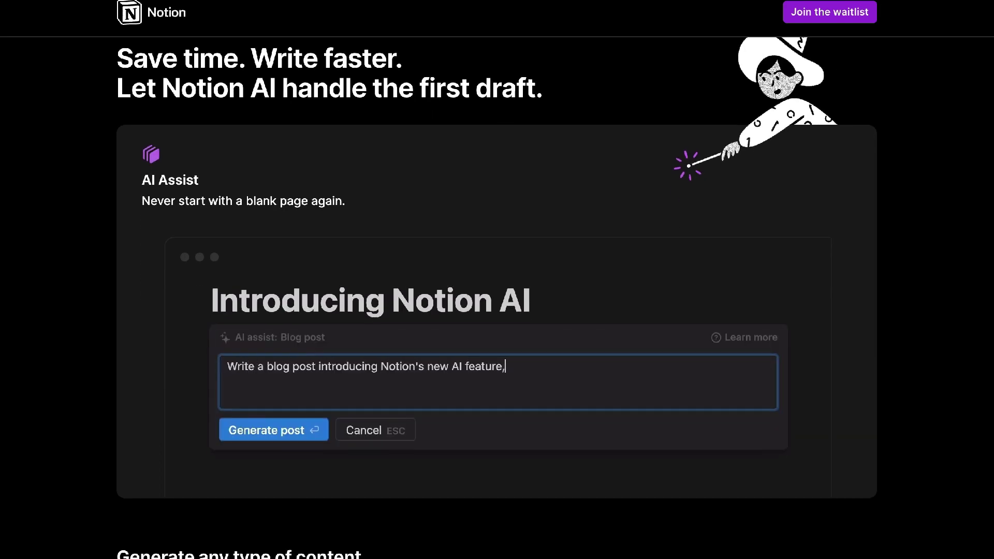
{"action": "scroll", "coordinate": [497, 298], "scroll_direction": "down", "scroll_amount": 1}
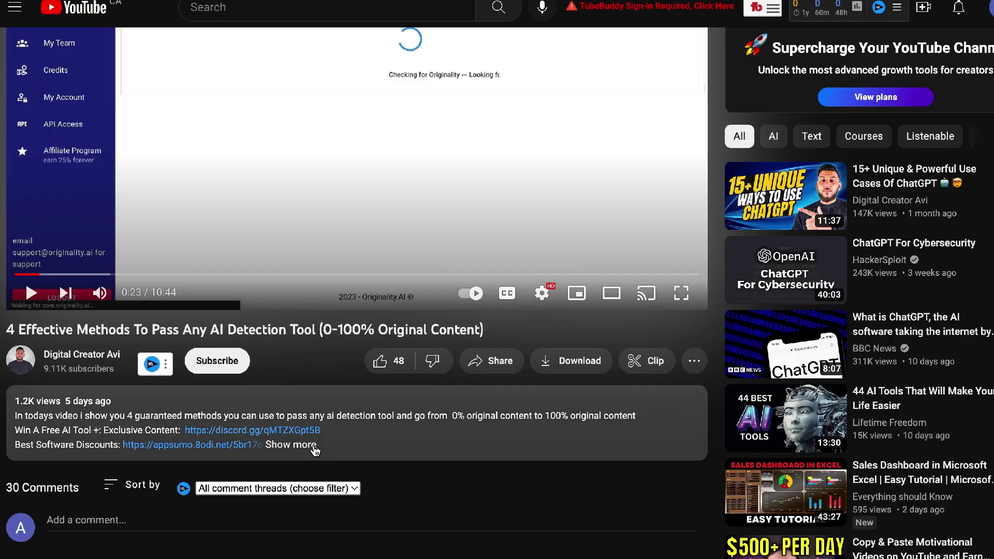
Step: Expand the YouTube video's description and scroll to its Method 1–4 timestamps and links
{"action": "left_click", "coordinate": [305, 445]}
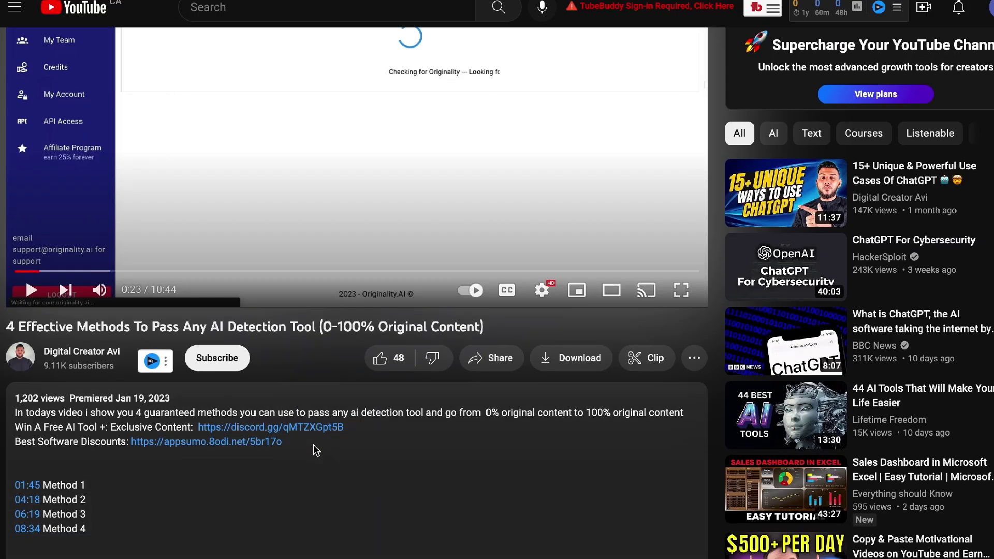
{"action": "scroll", "coordinate": [285, 403], "scroll_direction": "down", "scroll_amount": 1}
{"action": "scroll", "coordinate": [252, 425], "scroll_direction": "down", "scroll_amount": 12}
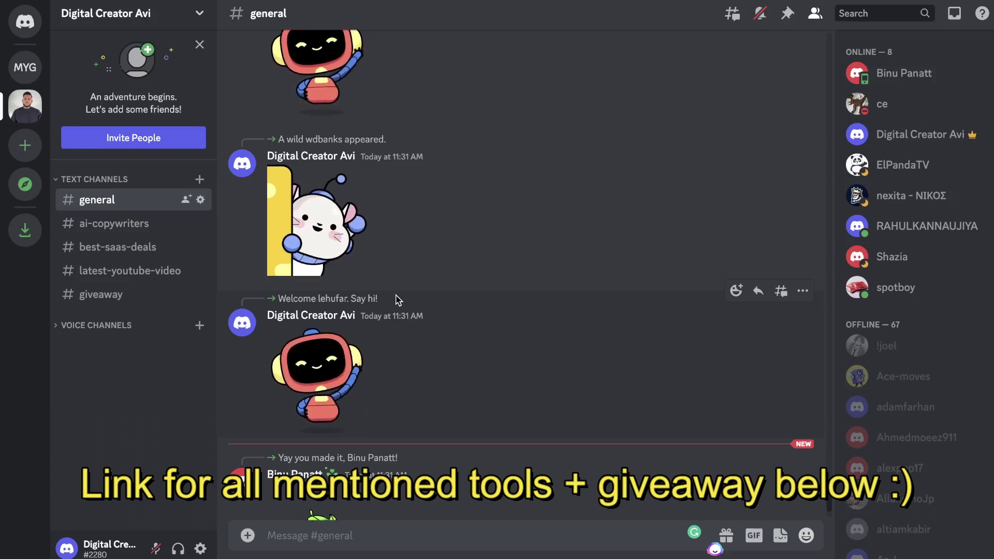
{"action": "scroll", "coordinate": [398, 300], "scroll_direction": "down", "scroll_amount": 1}
{"action": "scroll", "coordinate": [380, 322], "scroll_direction": "down", "scroll_amount": 1}
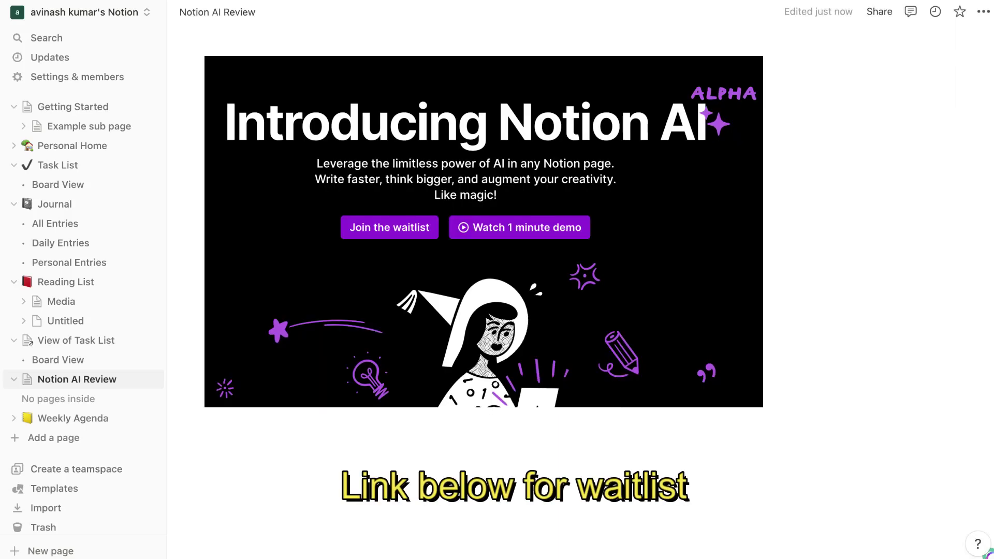
Step: Browse the slash menu's AI Assist and Basic blocks items below the Notion AI Review title
{"action": "type", "text": "/"}
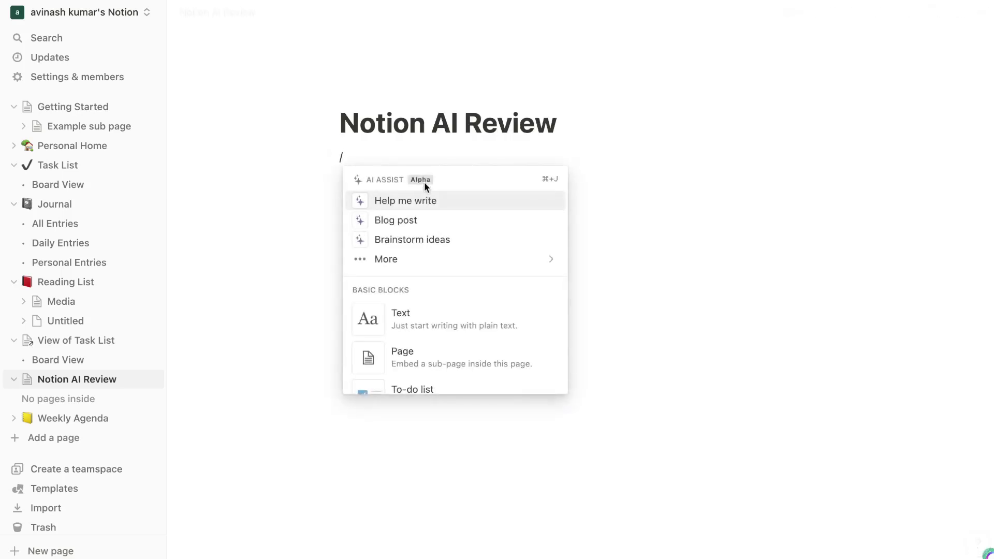
{"action": "scroll", "coordinate": [445, 244], "scroll_direction": "down", "scroll_amount": 1}
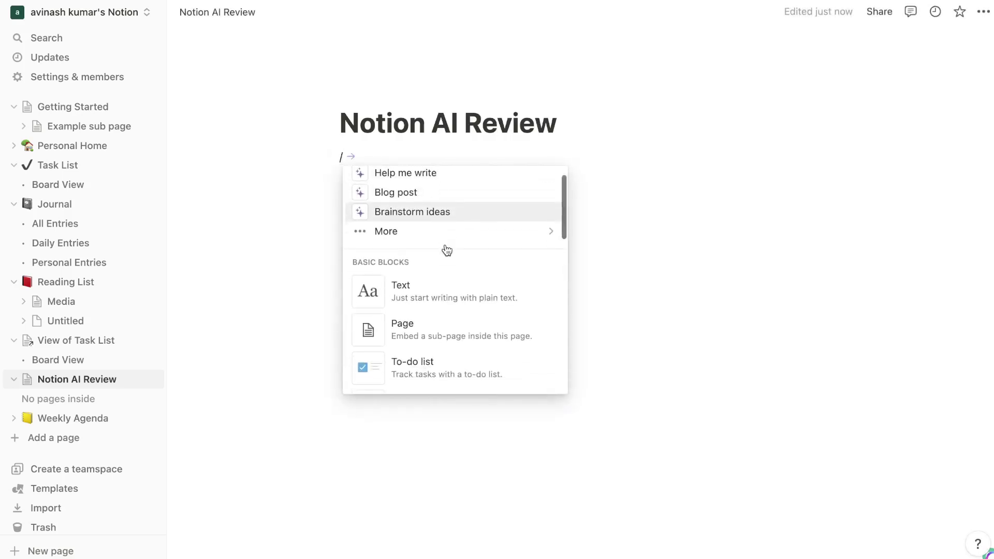
{"action": "scroll", "coordinate": [457, 265], "scroll_direction": "down", "scroll_amount": 1}
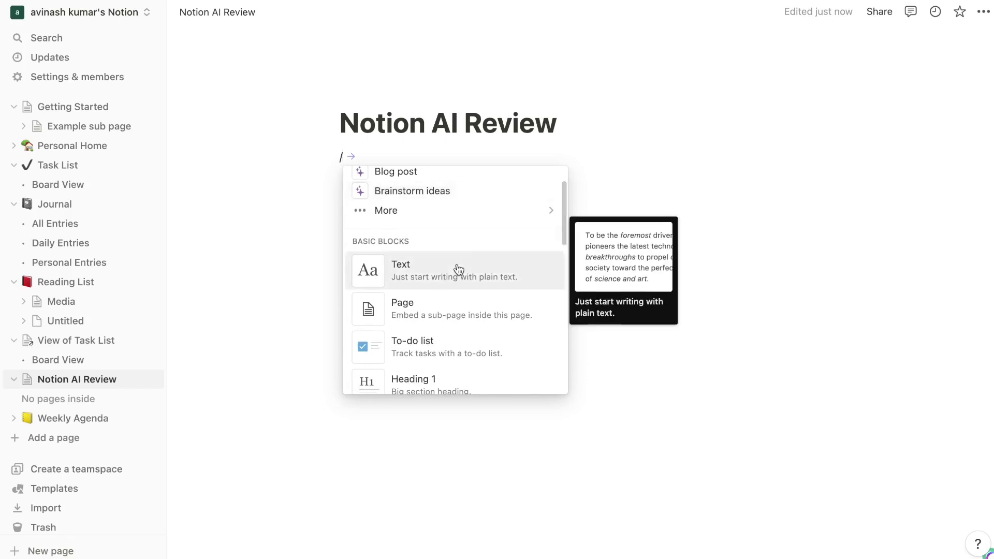
{"action": "scroll", "coordinate": [457, 268], "scroll_direction": "down", "scroll_amount": 2}
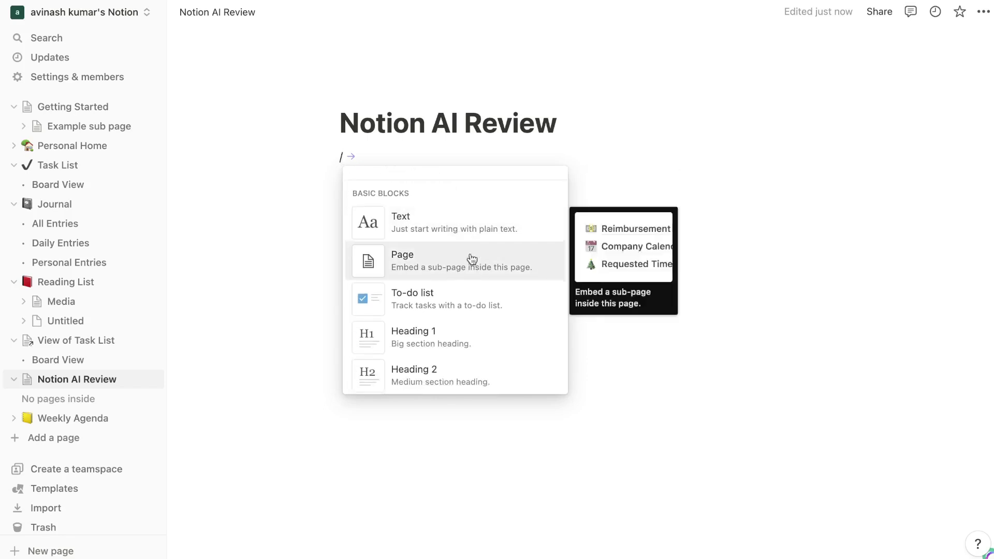
{"action": "scroll", "coordinate": [460, 253], "scroll_direction": "down", "scroll_amount": 1}
{"action": "scroll", "coordinate": [460, 254], "scroll_direction": "down", "scroll_amount": 1}
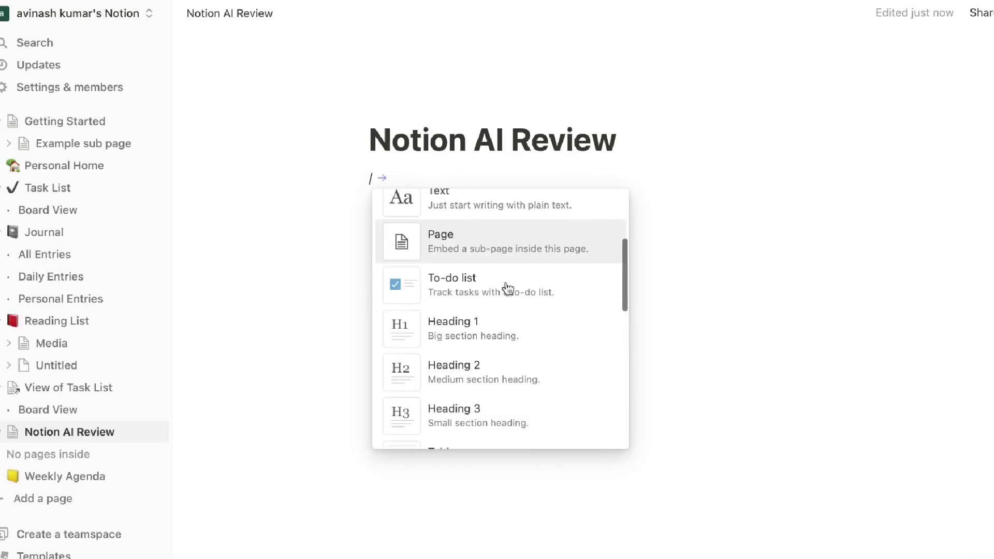
{"action": "scroll", "coordinate": [460, 254], "scroll_direction": "up", "scroll_amount": 5}
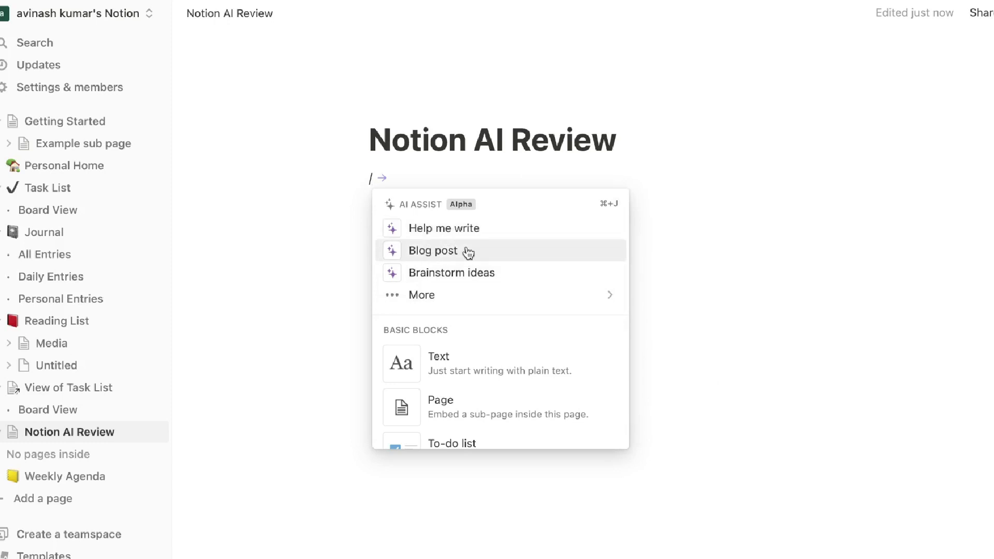
{"action": "left_click", "coordinate": [453, 226]}
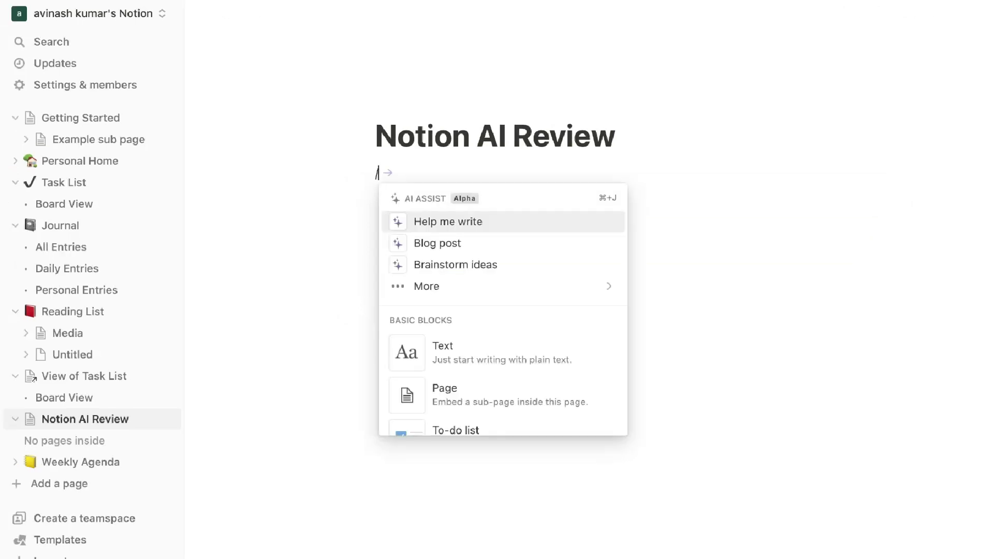
Step: Generate and keep an AI heading and paragraph, 'Benefits of a Stand Up Desk'
{"action": "left_click", "coordinate": [450, 223]}
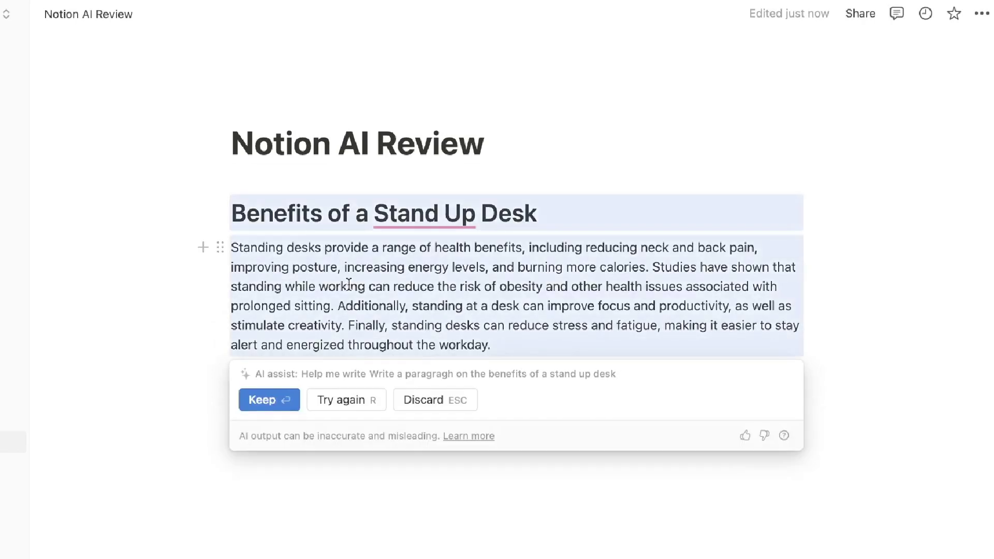
{"action": "mouse_move", "coordinate": [385, 220]}
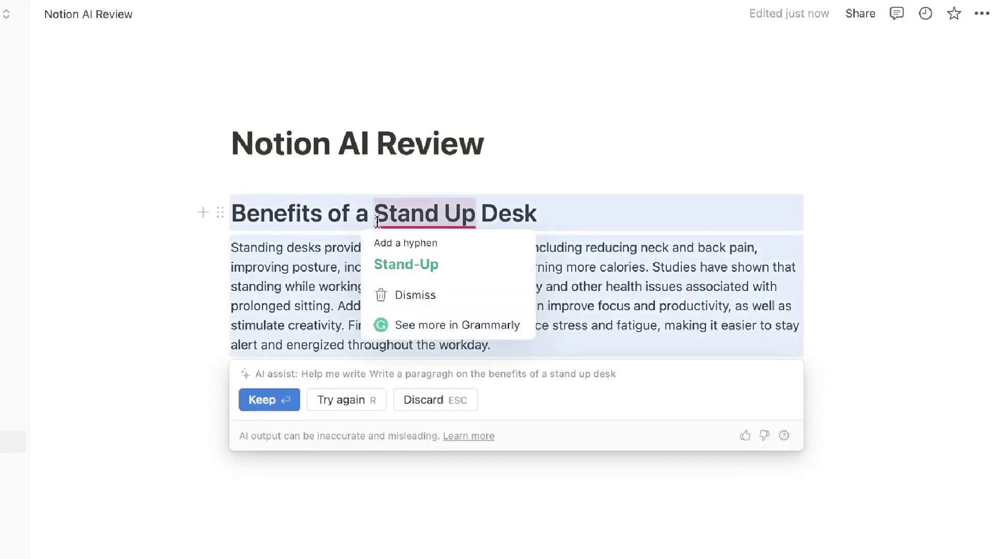
{"action": "key", "text": "Return"}
{"action": "triple_click", "coordinate": [409, 303]}
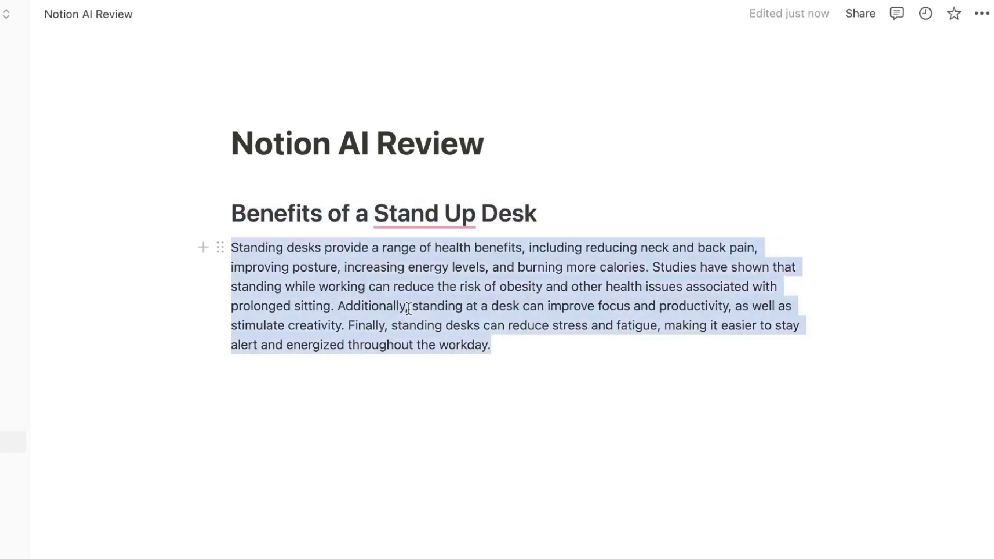
{"action": "left_click", "coordinate": [486, 374]}
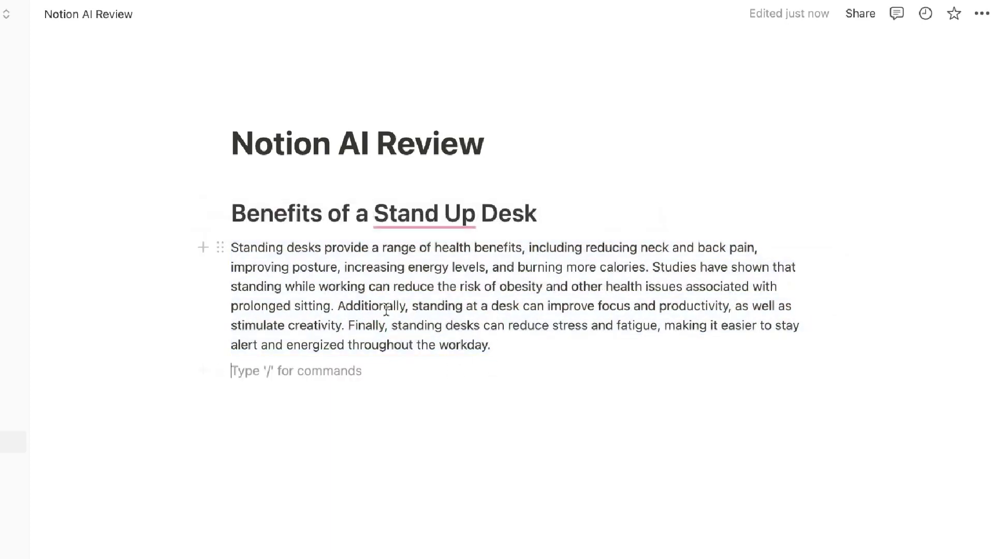
{"action": "left_click_drag", "start_coordinate": [234, 244], "coordinate": [430, 287]}
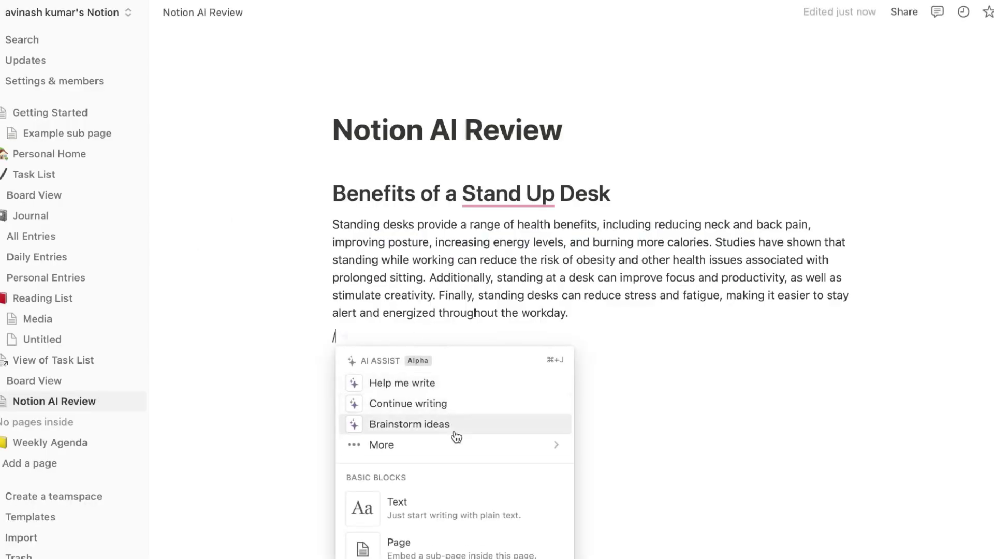
Step: Have AI continue with a paragraph on posture, ergonomics, circulation and collaboration
{"action": "mouse_move", "coordinate": [456, 444]}
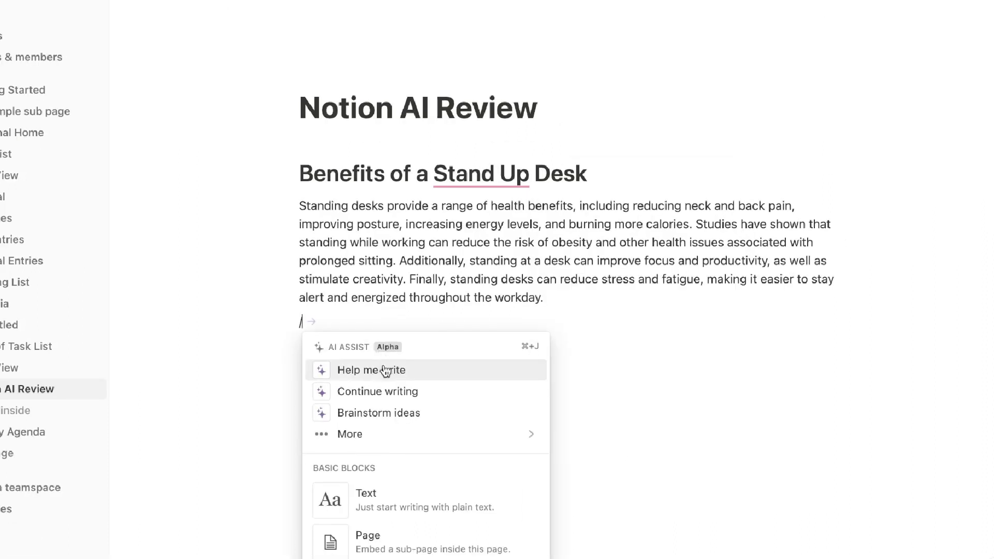
{"action": "left_click", "coordinate": [406, 393]}
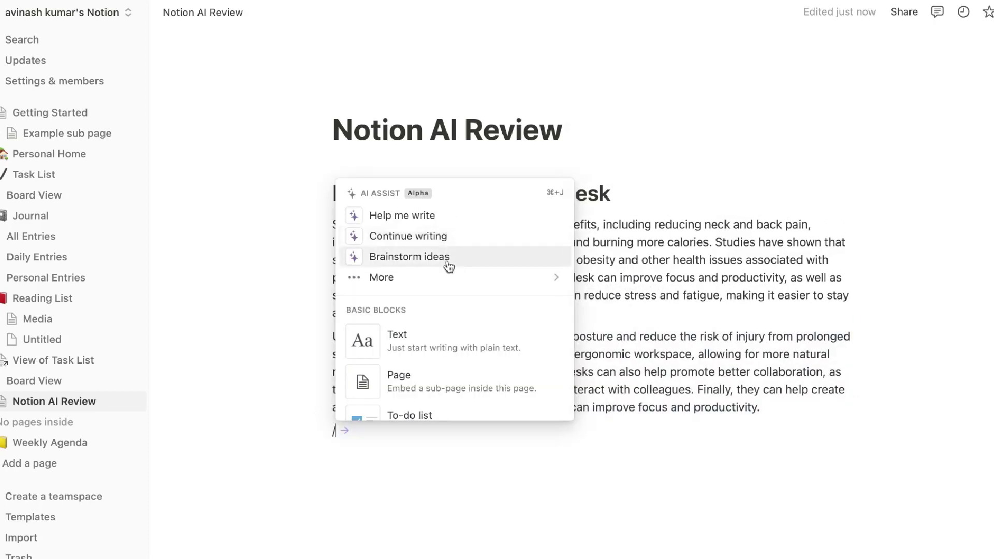
Step: Brainstorm and keep a list of fun ice breakers for a kids party, Musical Chairs to Name That Tune
{"action": "left_click", "coordinate": [446, 258]}
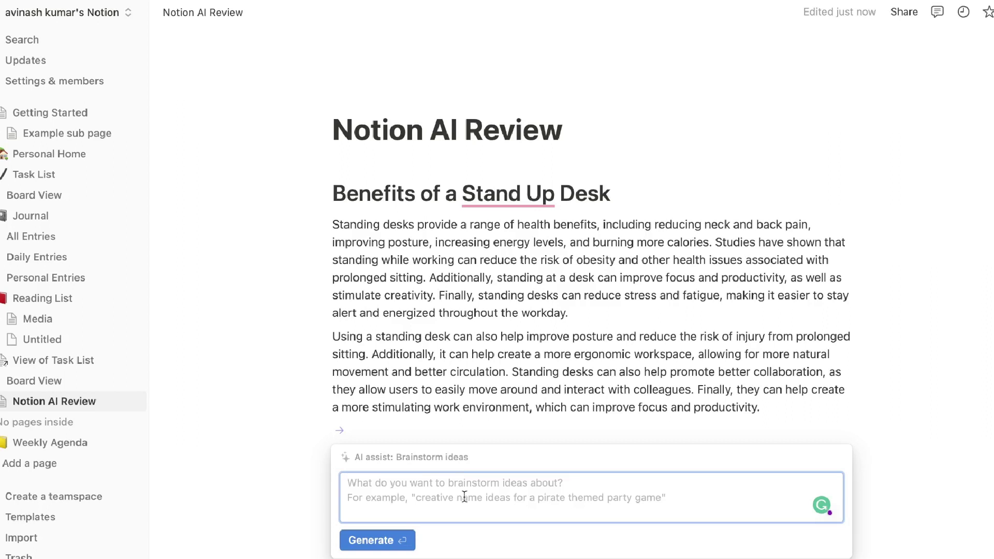
{"action": "type", "text": "give me a list of fun ice breakers for a ki"}
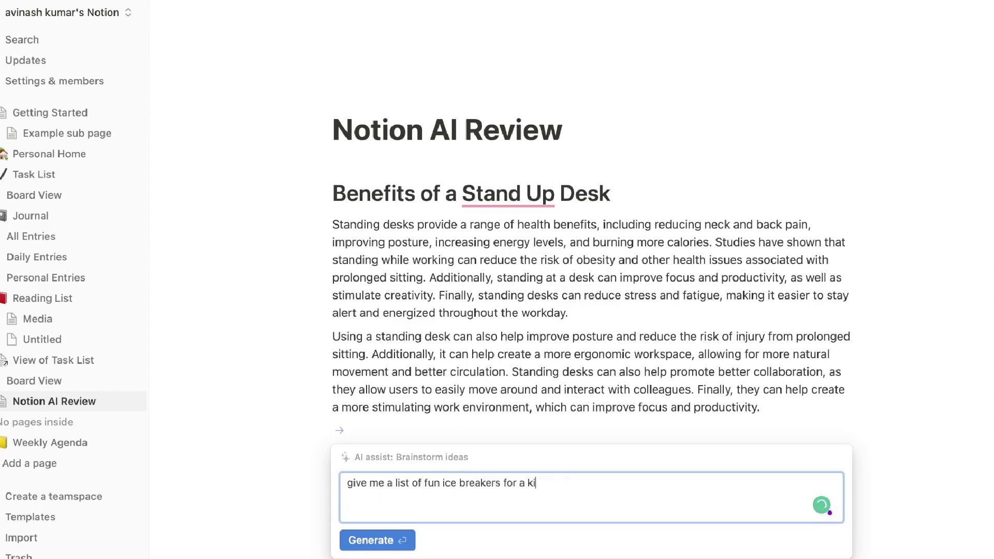
{"action": "type", "text": "ds party"}
{"action": "key", "text": "Return"}
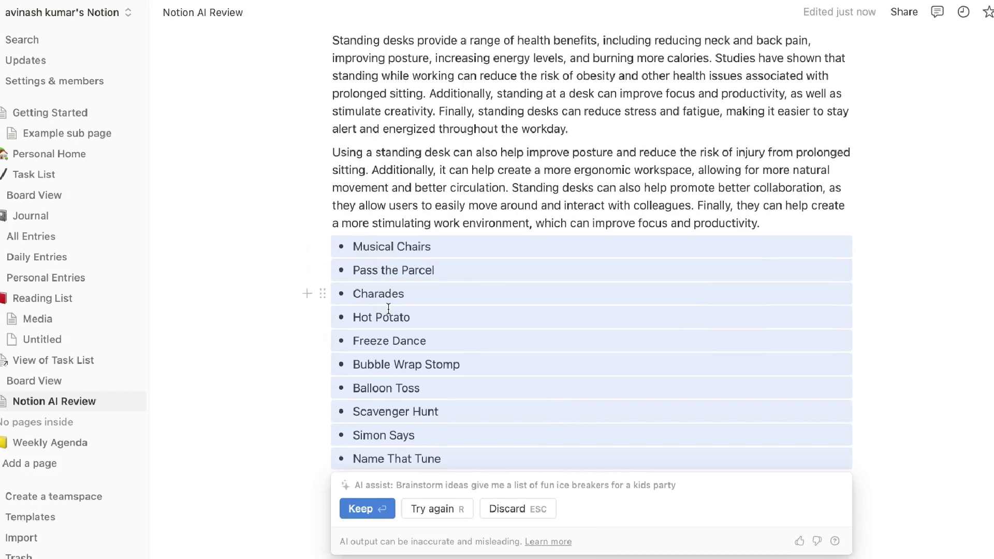
{"action": "left_click", "coordinate": [405, 293]}
{"action": "scroll", "coordinate": [785, 328], "scroll_direction": "up", "scroll_amount": 3}
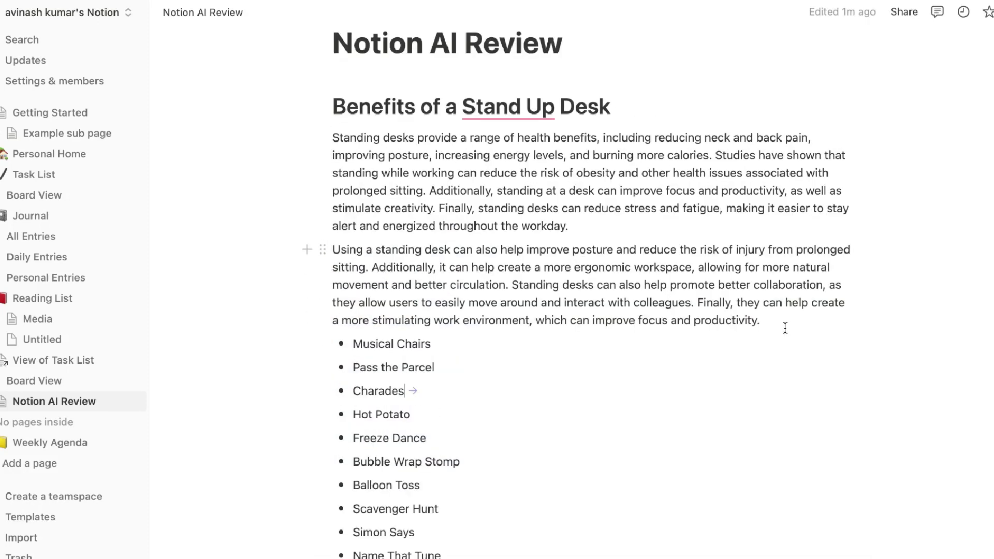
{"action": "left_click_drag", "start_coordinate": [782, 328], "coordinate": [701, 307]}
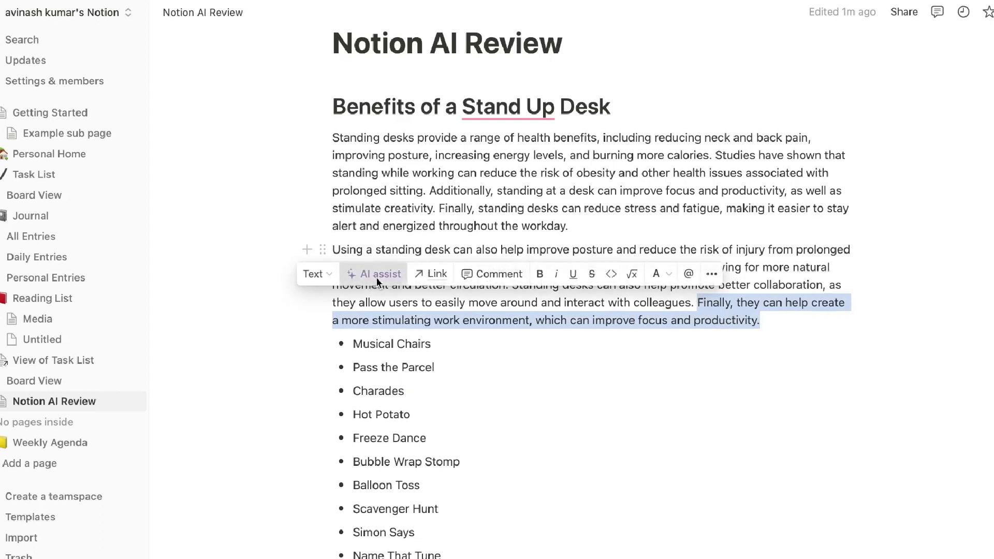
{"action": "left_click", "coordinate": [377, 276]}
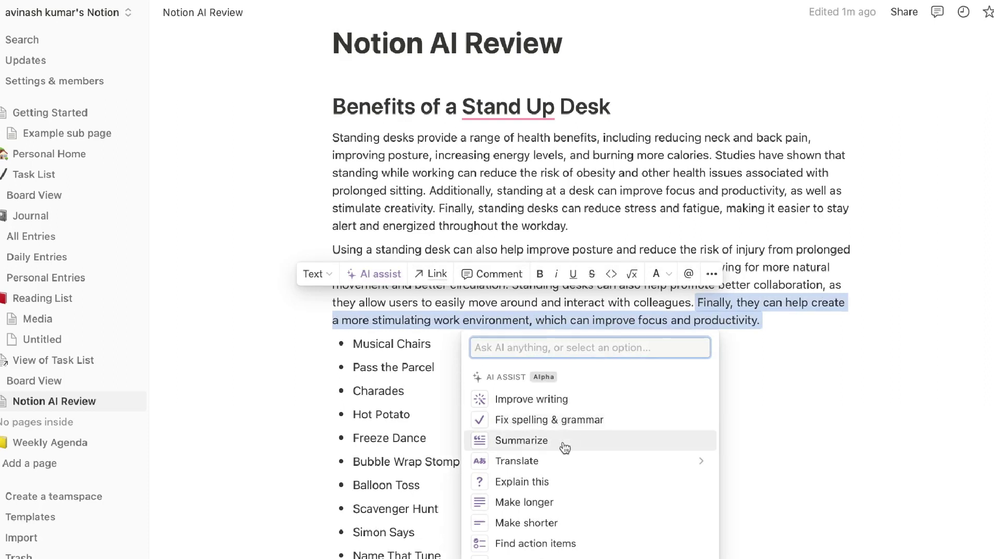
{"action": "mouse_move", "coordinate": [554, 462]}
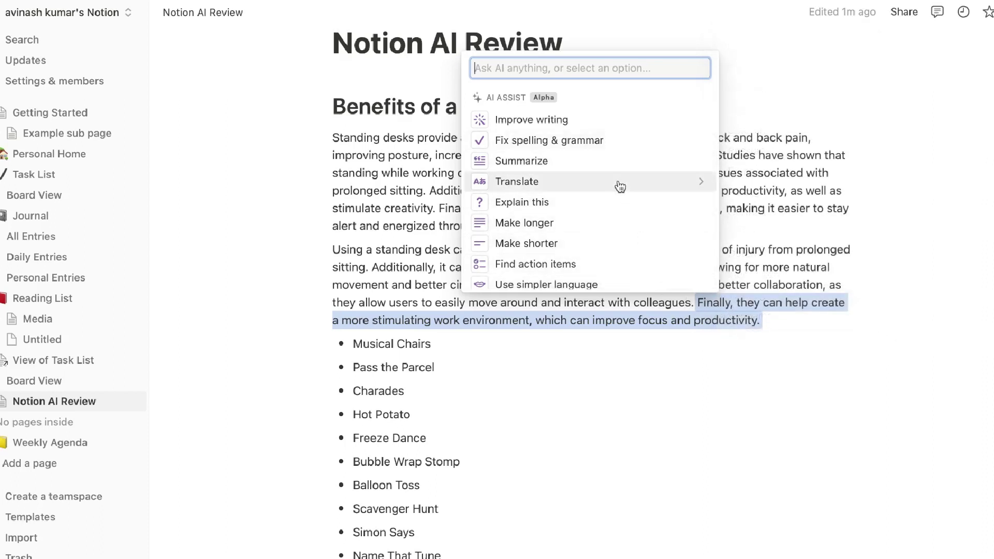
{"action": "mouse_move", "coordinate": [680, 187]}
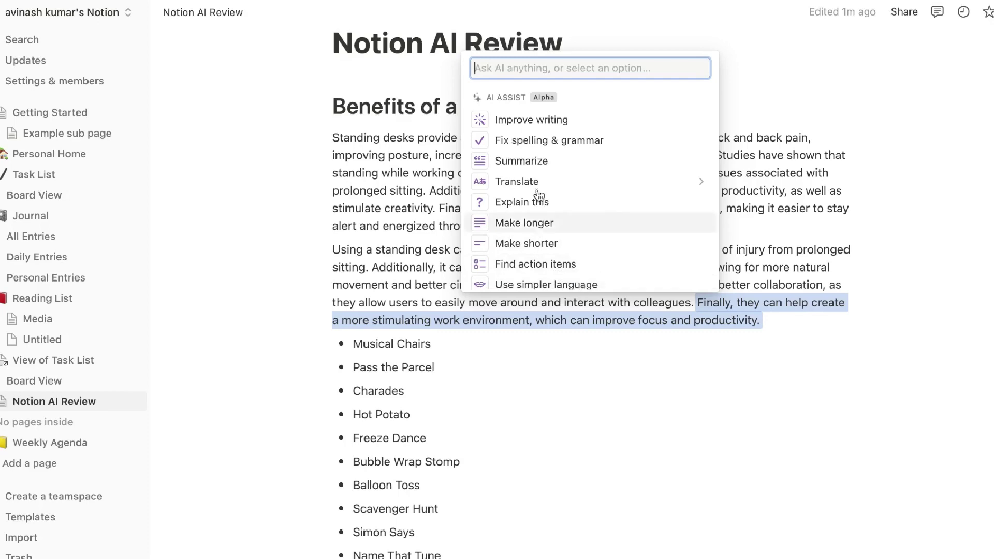
{"action": "left_click", "coordinate": [608, 406]}
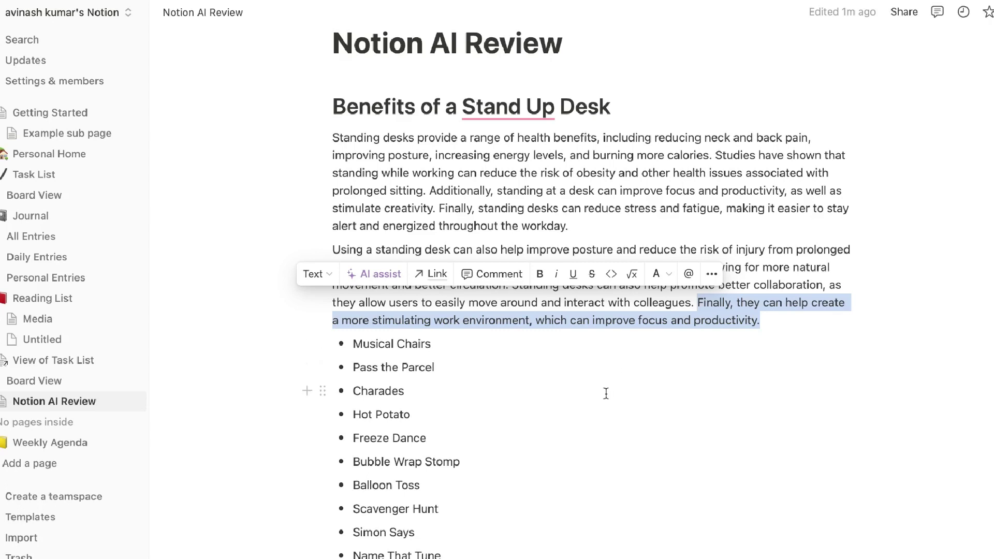
Step: Replace the better-collaboration sentence with its AI German translation
{"action": "left_click_drag", "start_coordinate": [704, 339], "coordinate": [468, 256]}
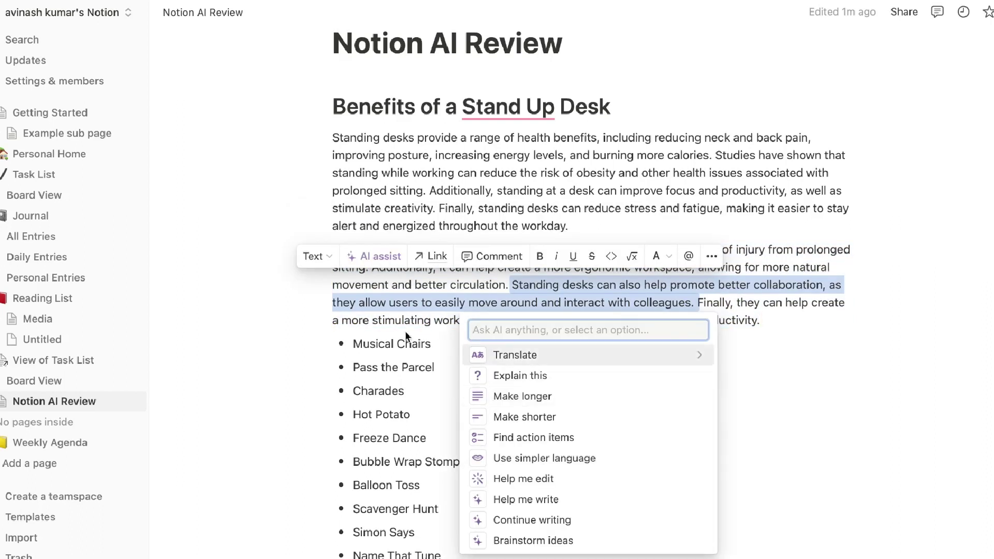
{"action": "scroll", "coordinate": [553, 361], "scroll_direction": "down", "scroll_amount": 3}
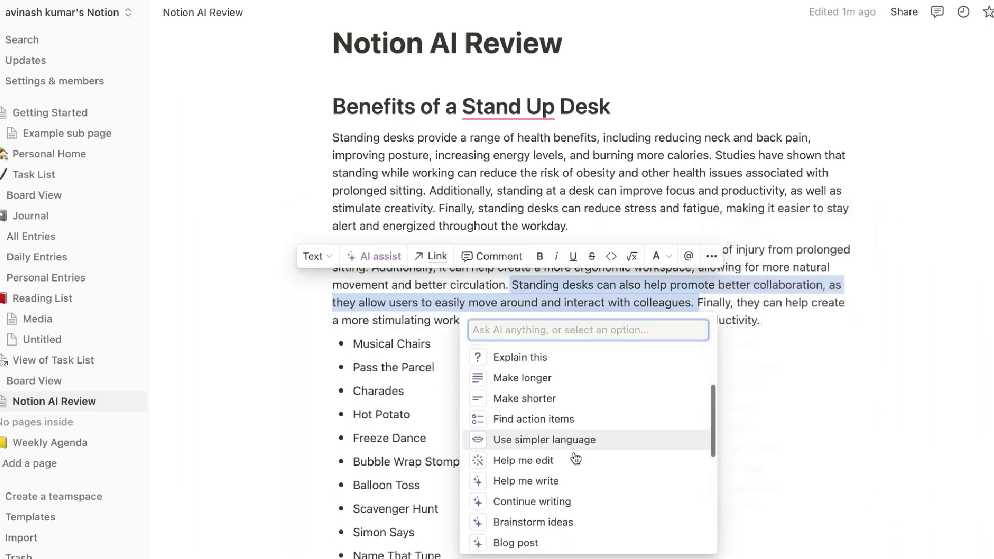
{"action": "scroll", "coordinate": [565, 445], "scroll_direction": "down", "scroll_amount": 2}
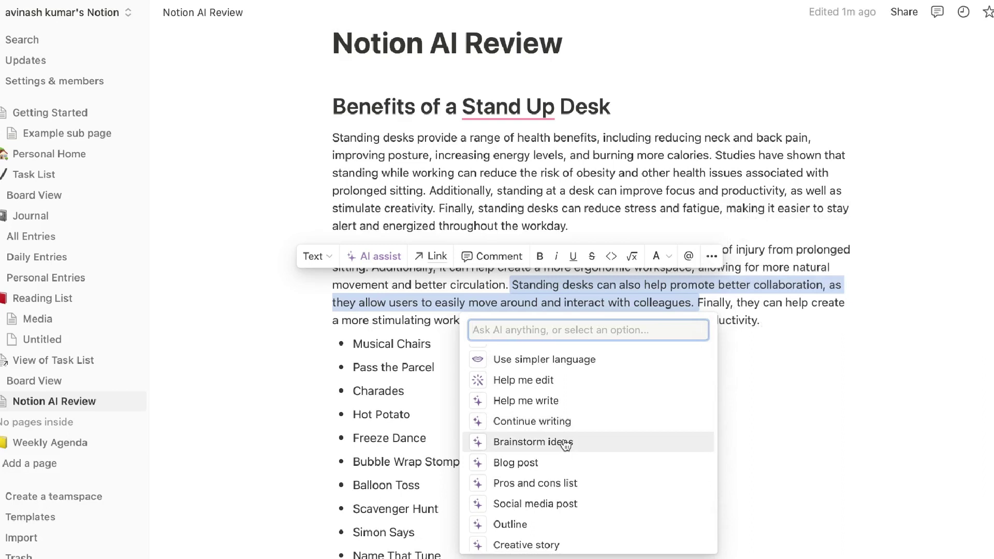
{"action": "scroll", "coordinate": [565, 445], "scroll_direction": "up", "scroll_amount": 5}
{"action": "mouse_move", "coordinate": [651, 449]}
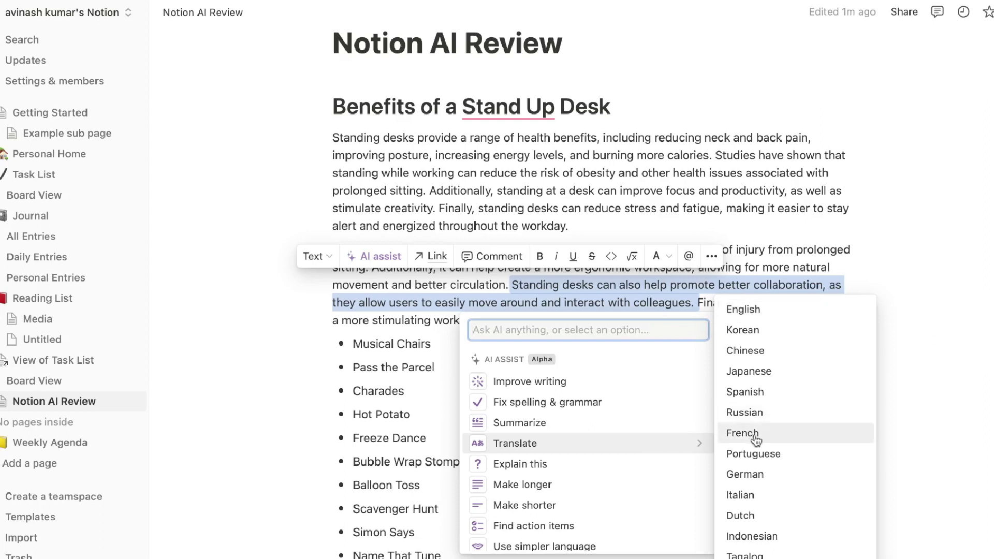
{"action": "left_click", "coordinate": [763, 480]}
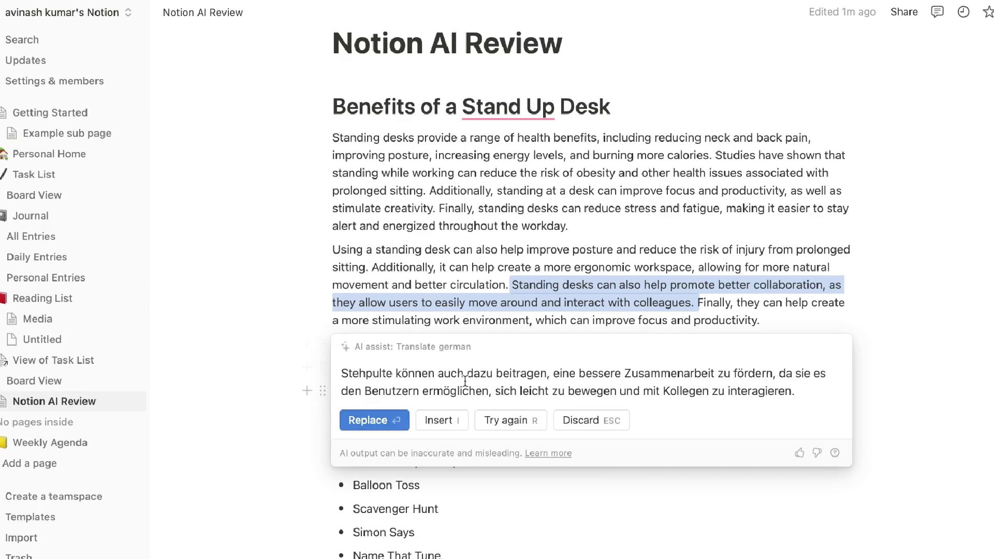
{"action": "left_click", "coordinate": [370, 419]}
{"action": "left_click", "coordinate": [541, 322]}
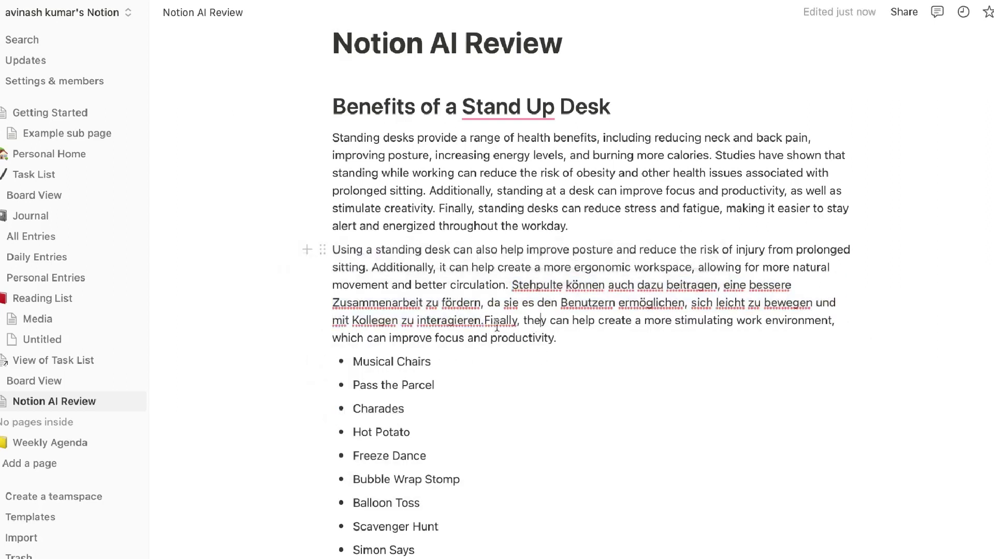
Step: Move the sentence starting 'Finally' into its own paragraph
{"action": "left_click", "coordinate": [484, 321]}
{"action": "key", "text": "Return"}
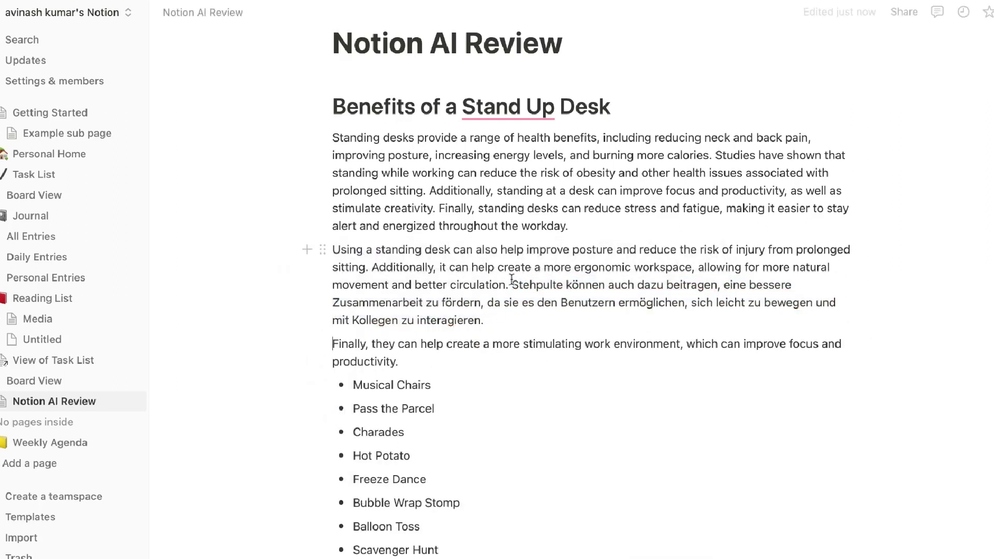
{"action": "triple_click", "coordinate": [421, 350]}
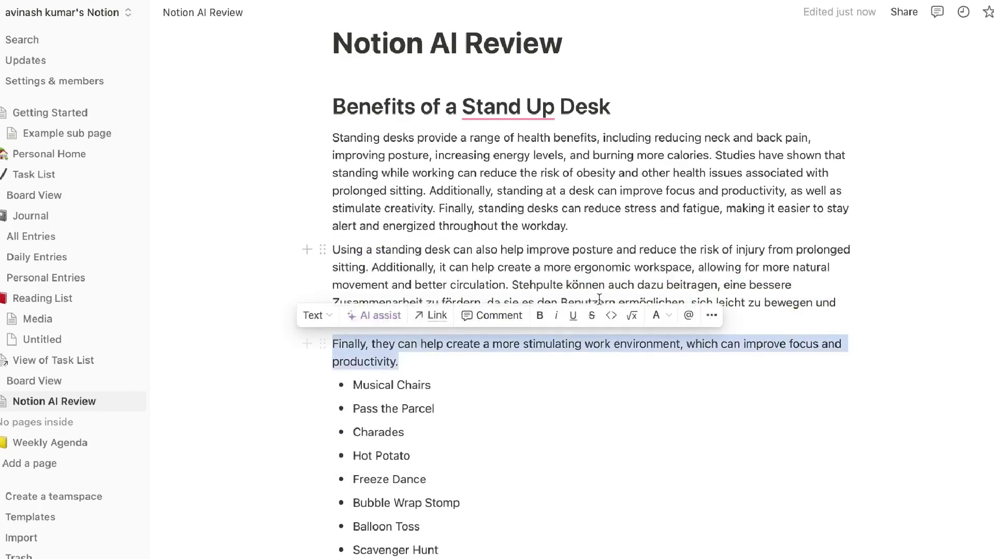
Step: Replace the first paragraph's focus and stress sentences with an AI Improve writing rewrite
{"action": "left_click", "coordinate": [415, 362]}
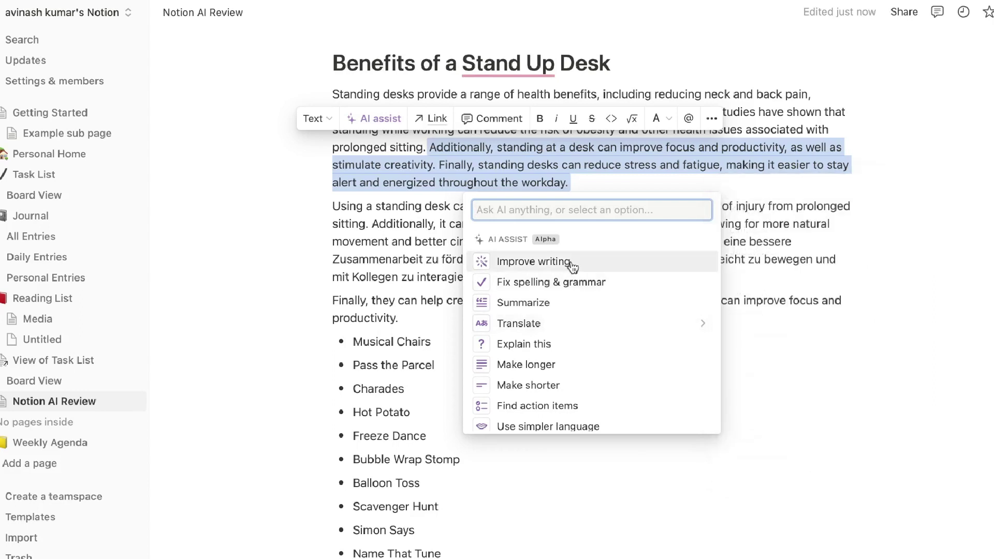
{"action": "left_click", "coordinate": [538, 261]}
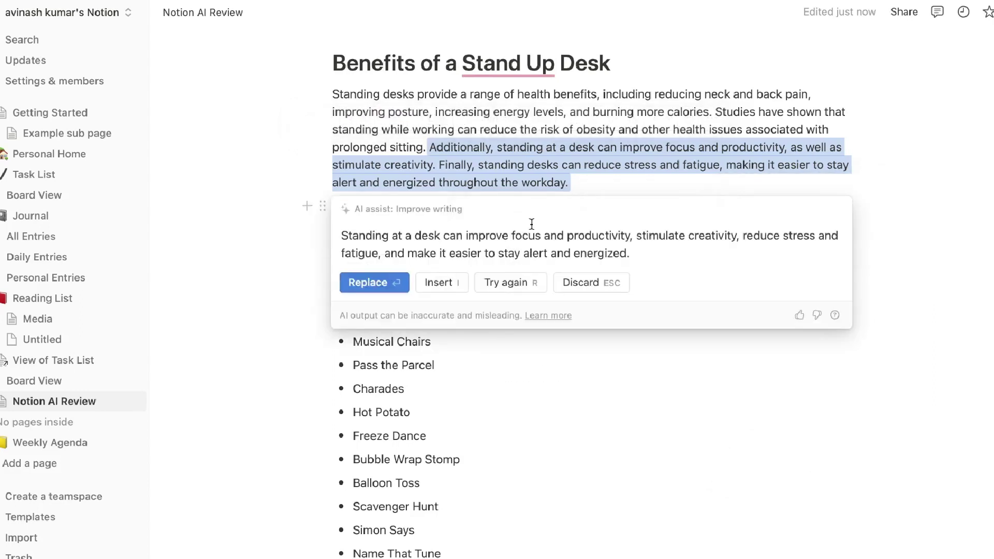
{"action": "left_click", "coordinate": [396, 282]}
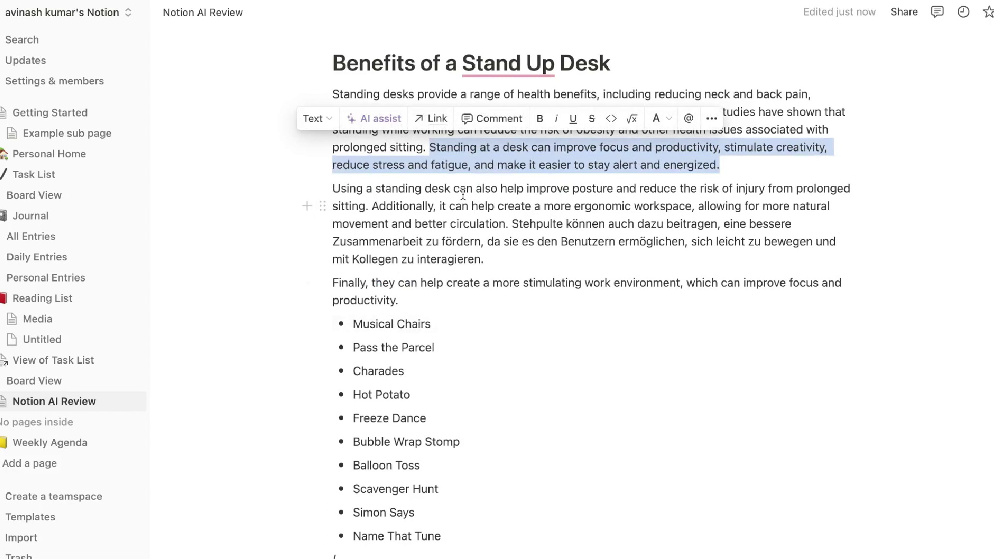
Step: Apply AI Fix spelling & grammar to the rewritten sentence
{"action": "scroll", "coordinate": [499, 190], "scroll_direction": "up", "scroll_amount": 1}
{"action": "left_click", "coordinate": [409, 130]}
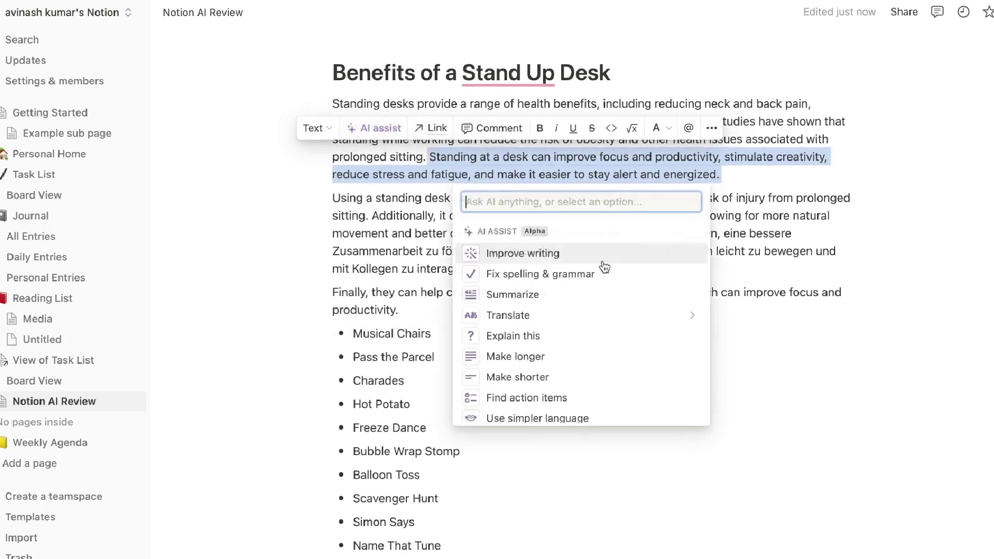
{"action": "left_click", "coordinate": [592, 271]}
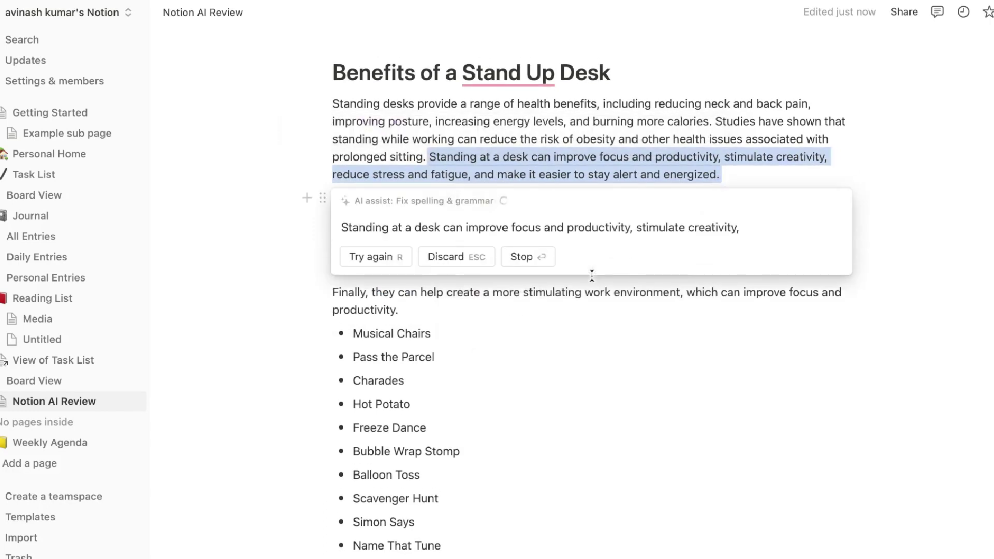
{"action": "left_click", "coordinate": [386, 274]}
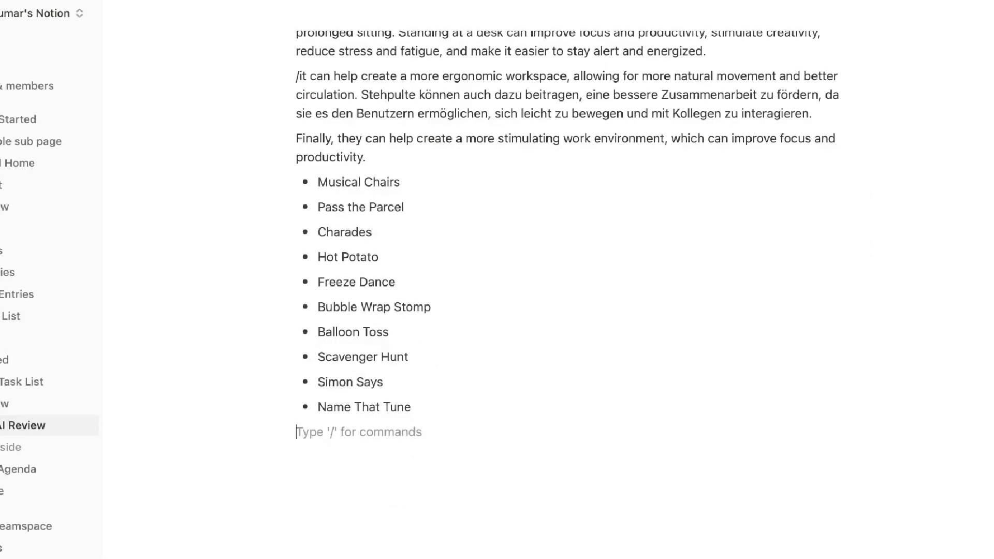
Step: Start an AI blog post on the benefits of sleeping at the same time each day
{"action": "type", "text": "/"}
{"action": "mouse_move", "coordinate": [428, 281]}
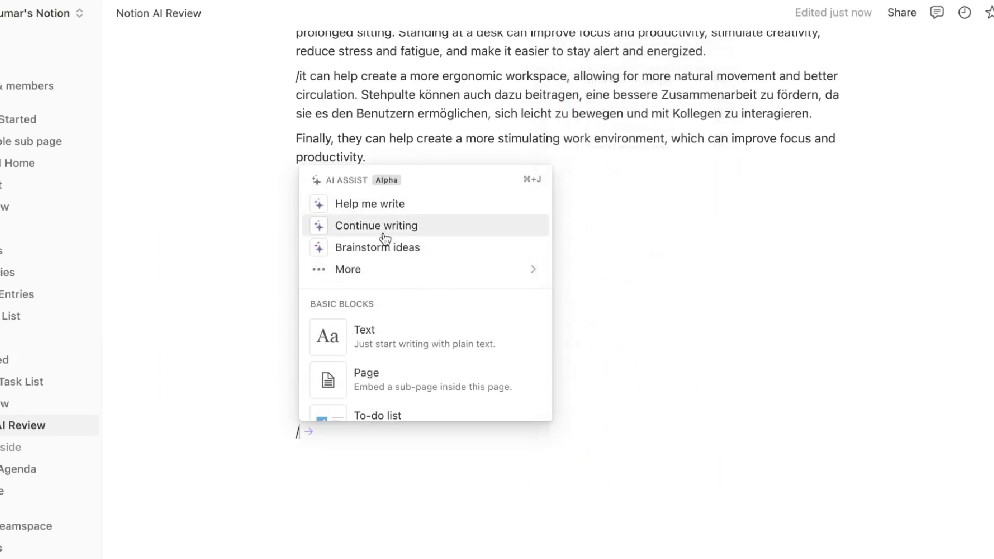
{"action": "mouse_move", "coordinate": [393, 268]}
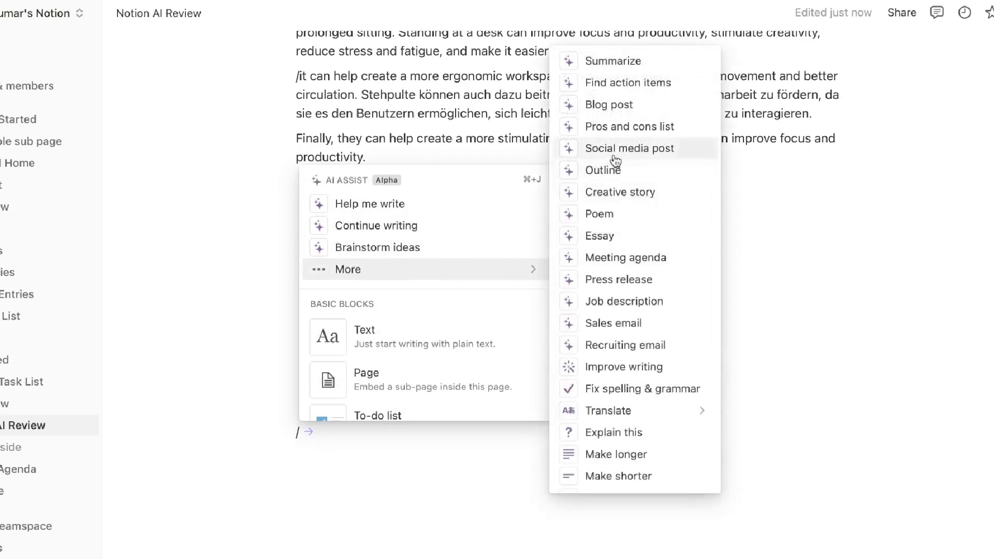
{"action": "left_click", "coordinate": [617, 106]}
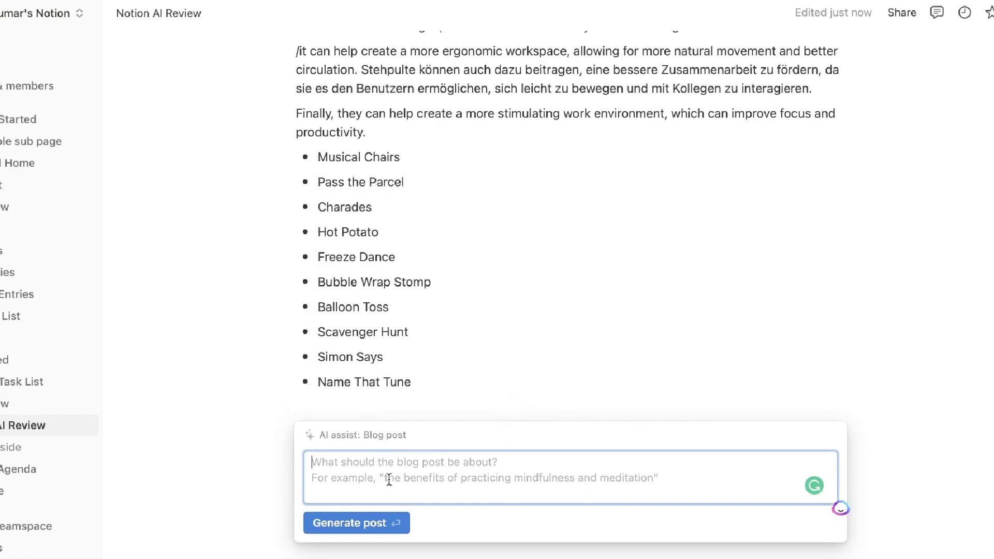
{"action": "type", "text": "Write a blog "}
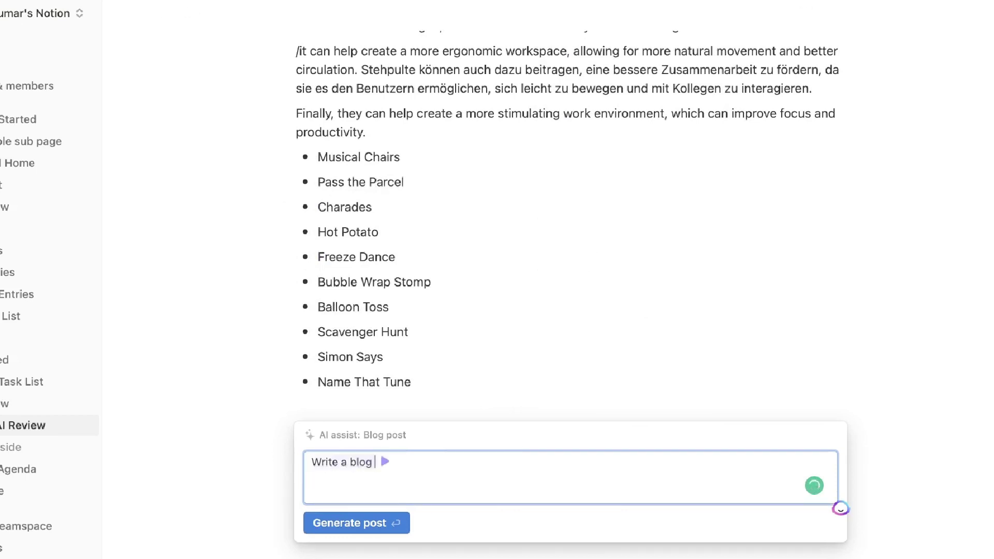
{"action": "type", "text": "post about the benefits of sleeping at the sam"}
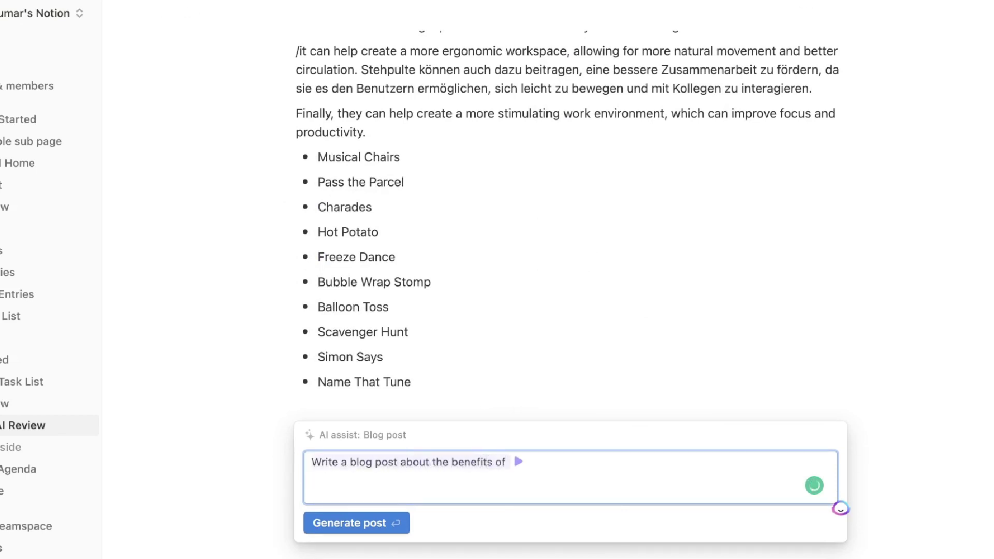
{"action": "type", "text": "e day each day"}
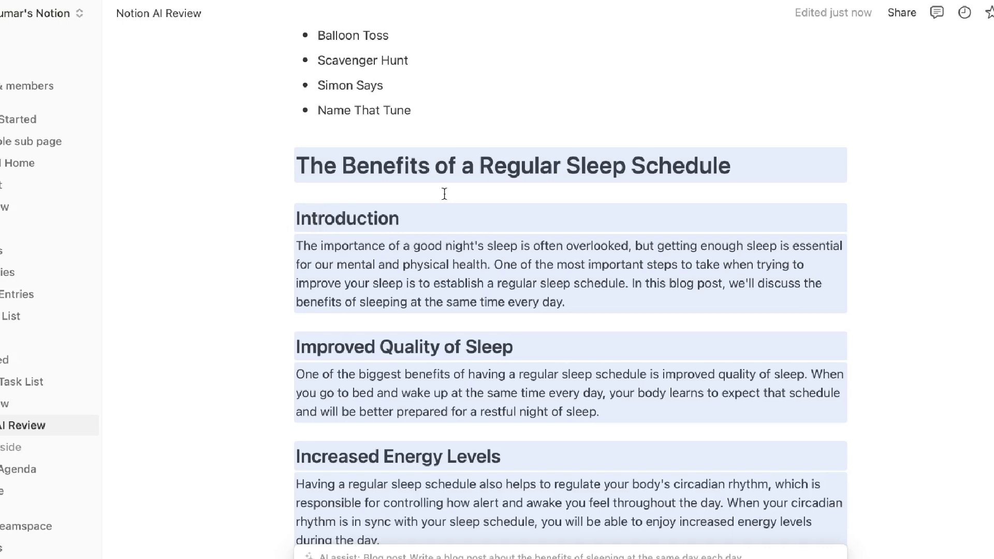
Step: Accept 'The Benefits of a Regular Sleep Schedule' post, read through its sections, and select its body
{"action": "left_click", "coordinate": [459, 224]}
{"action": "scroll", "coordinate": [459, 225], "scroll_direction": "down", "scroll_amount": 4}
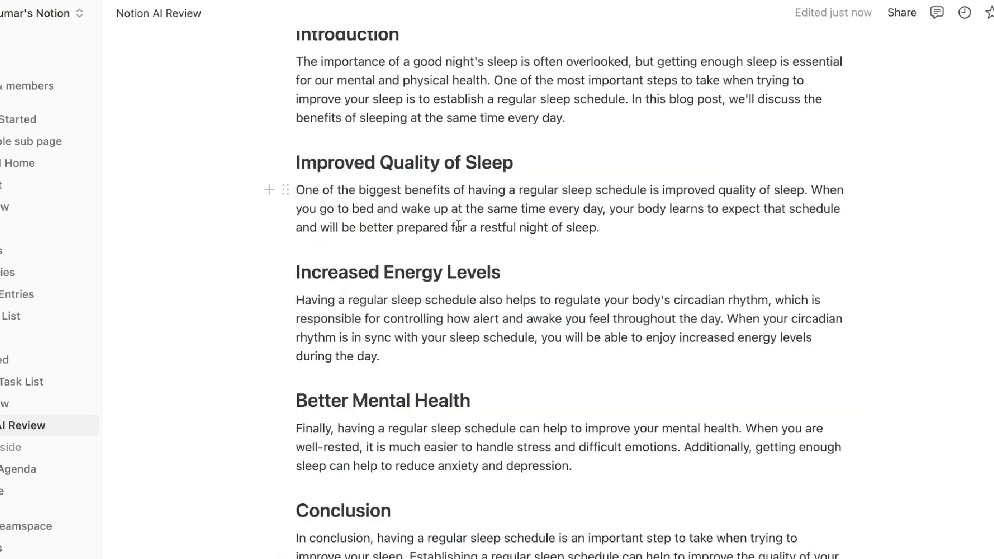
{"action": "scroll", "coordinate": [458, 226], "scroll_direction": "up", "scroll_amount": 5}
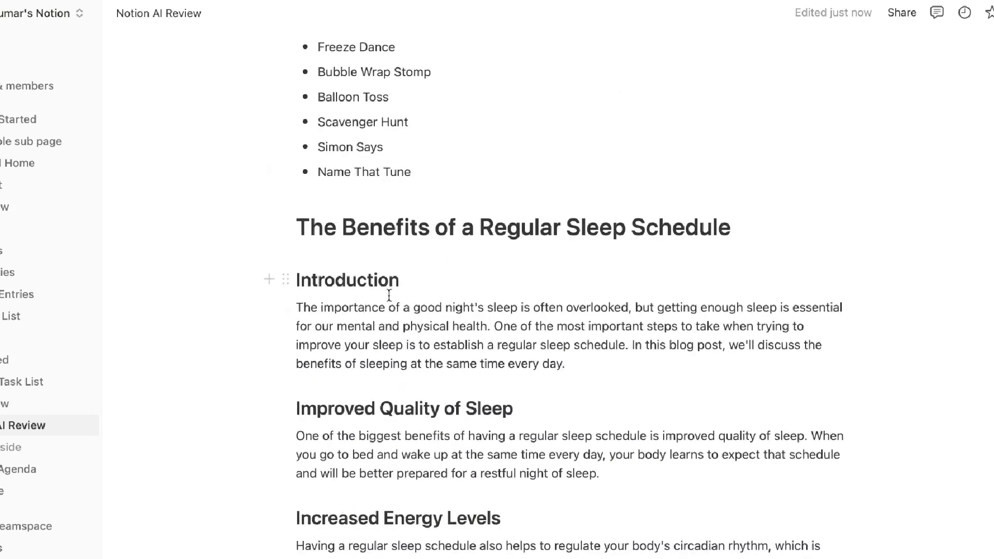
{"action": "scroll", "coordinate": [389, 294], "scroll_direction": "down", "scroll_amount": 4}
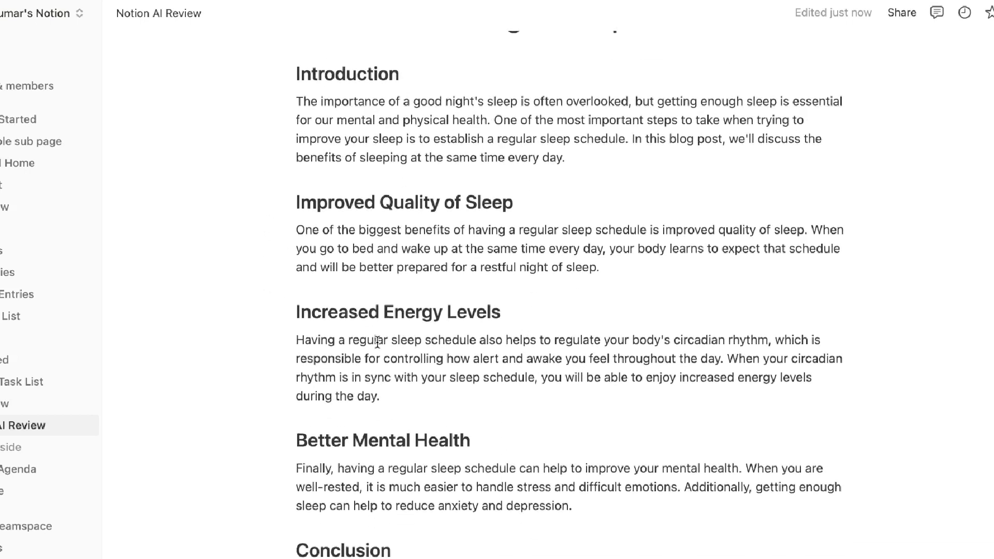
{"action": "scroll", "coordinate": [378, 341], "scroll_direction": "down", "scroll_amount": 2}
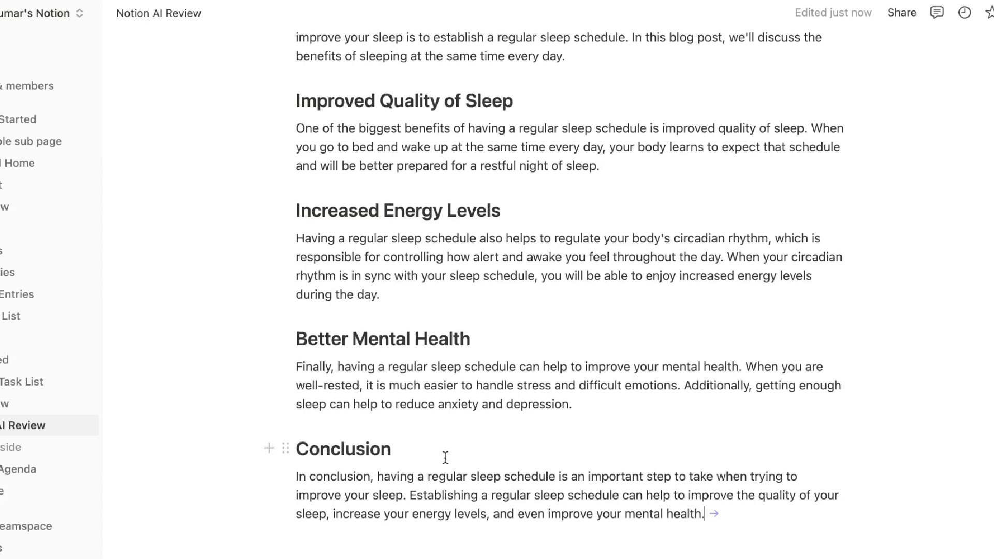
{"action": "scroll", "coordinate": [445, 457], "scroll_direction": "up", "scroll_amount": 3}
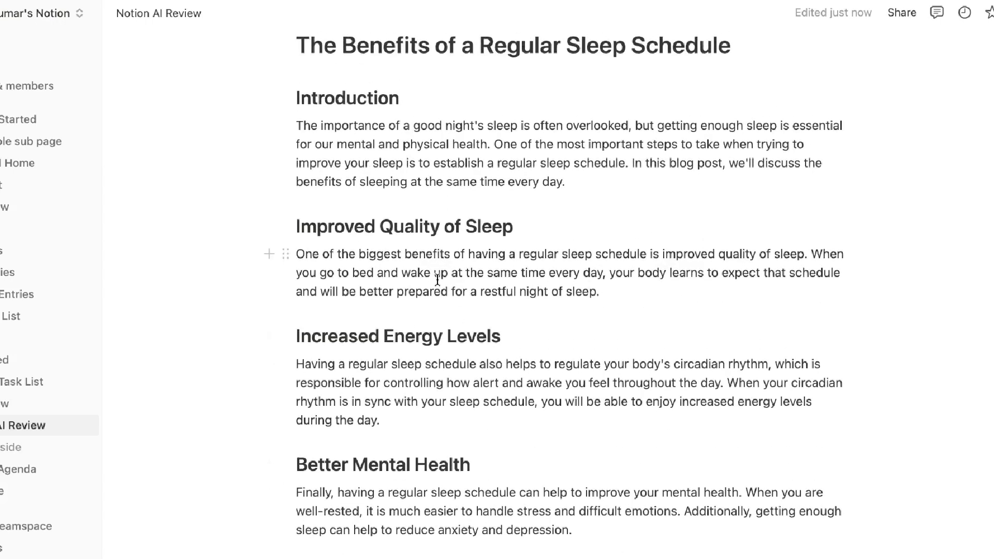
{"action": "scroll", "coordinate": [437, 280], "scroll_direction": "up", "scroll_amount": 1}
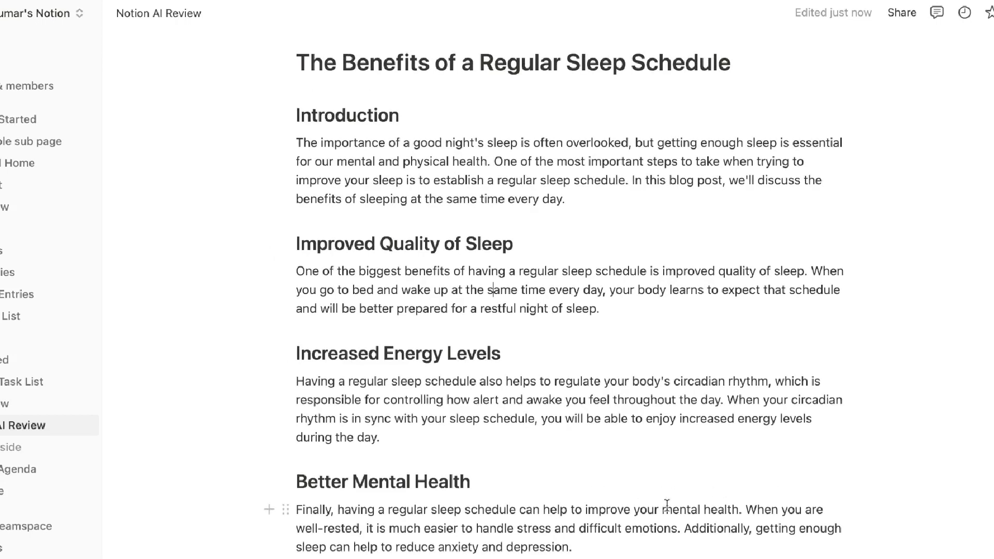
{"action": "scroll", "coordinate": [667, 505], "scroll_direction": "down", "scroll_amount": 1}
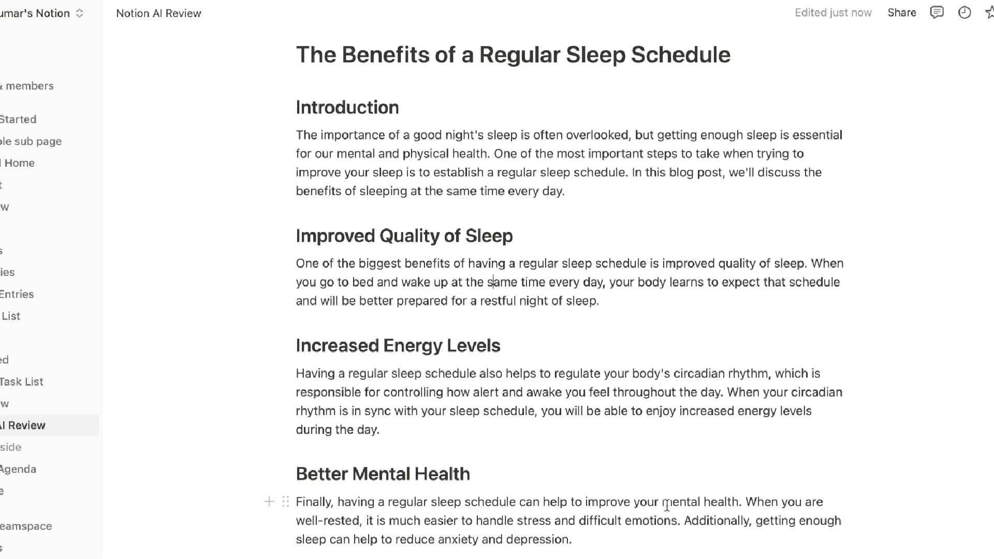
{"action": "scroll", "coordinate": [667, 505], "scroll_direction": "down", "scroll_amount": 2}
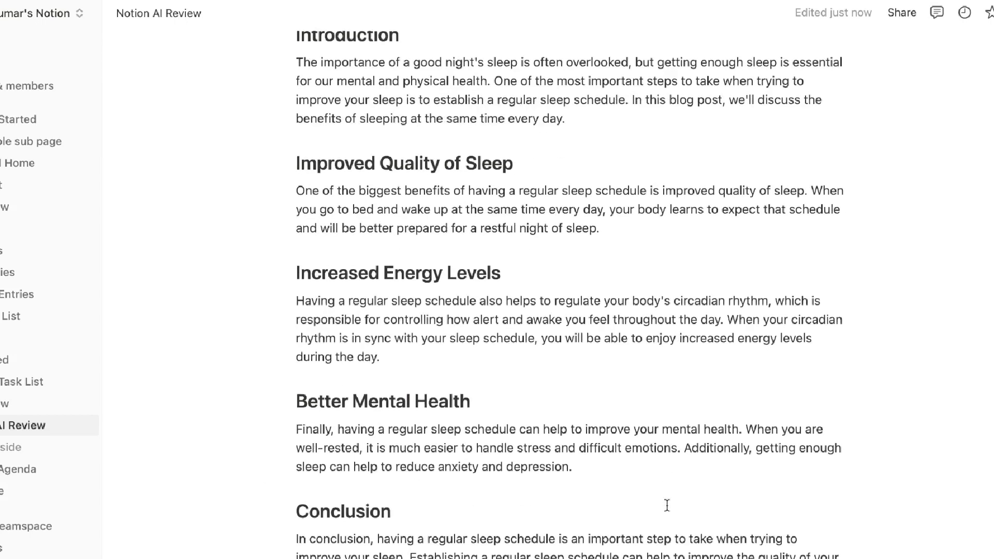
{"action": "left_click_drag", "start_coordinate": [838, 555], "coordinate": [367, 179]}
Step: Deselect the paragraphs, then select the sleep-schedule blog post's opening text
{"action": "scroll", "coordinate": [358, 176], "scroll_direction": "up", "scroll_amount": 7}
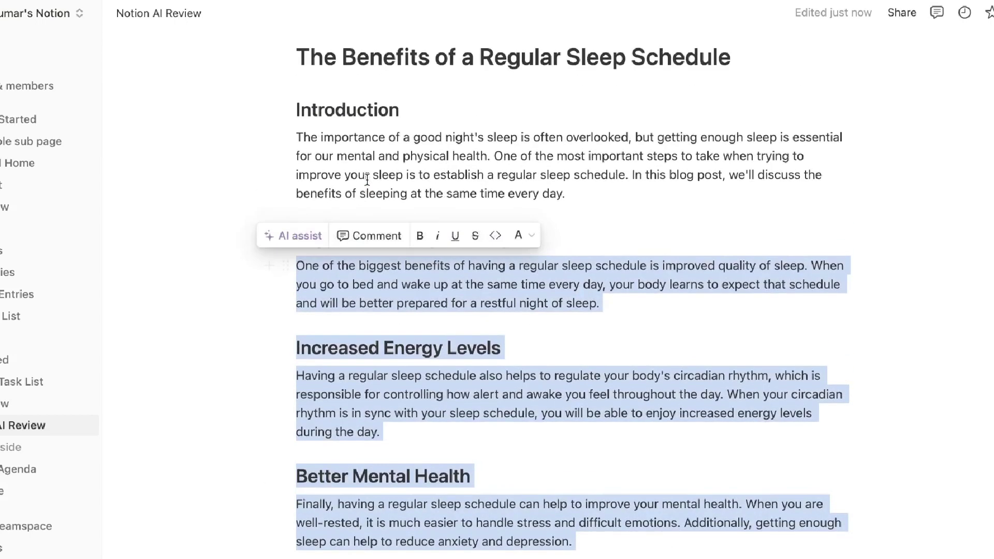
{"action": "left_click", "coordinate": [346, 171]}
{"action": "left_click_drag", "start_coordinate": [298, 171], "coordinate": [487, 382]}
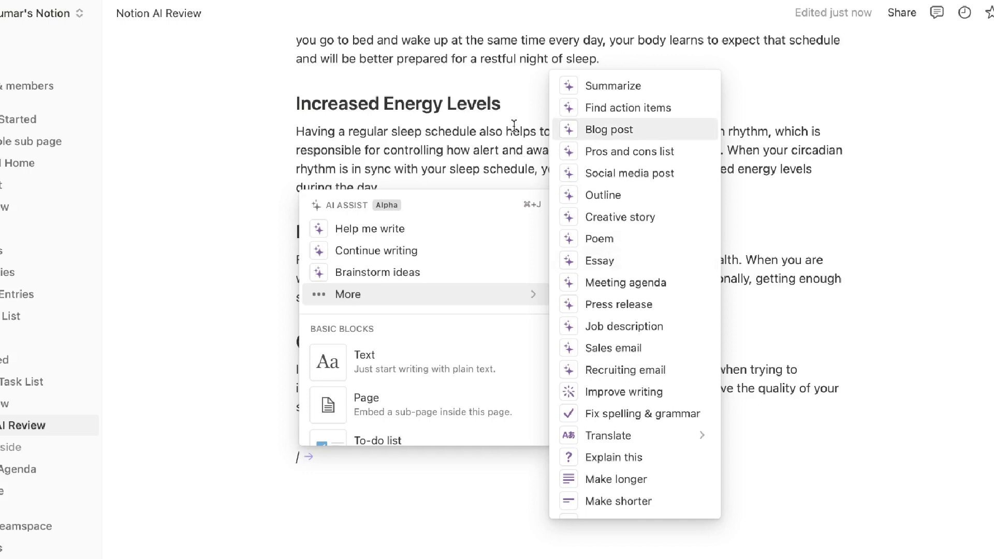
{"action": "scroll", "coordinate": [471, 293], "scroll_direction": "down", "scroll_amount": 5}
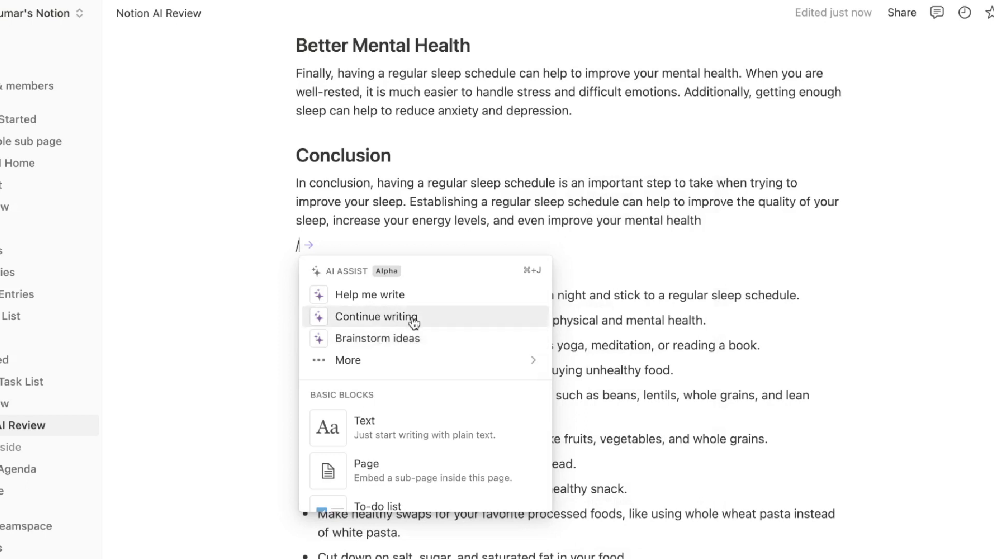
Step: Cancel the Help me write prompt below the Conclusion, then reopen and dismiss the slash menu
{"action": "left_click", "coordinate": [396, 295]}
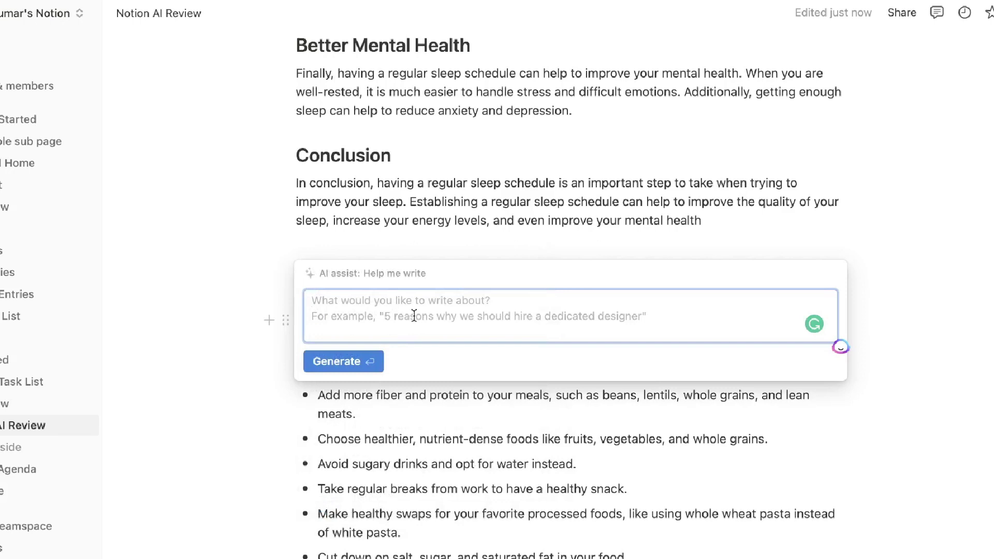
{"action": "left_click", "coordinate": [392, 247]}
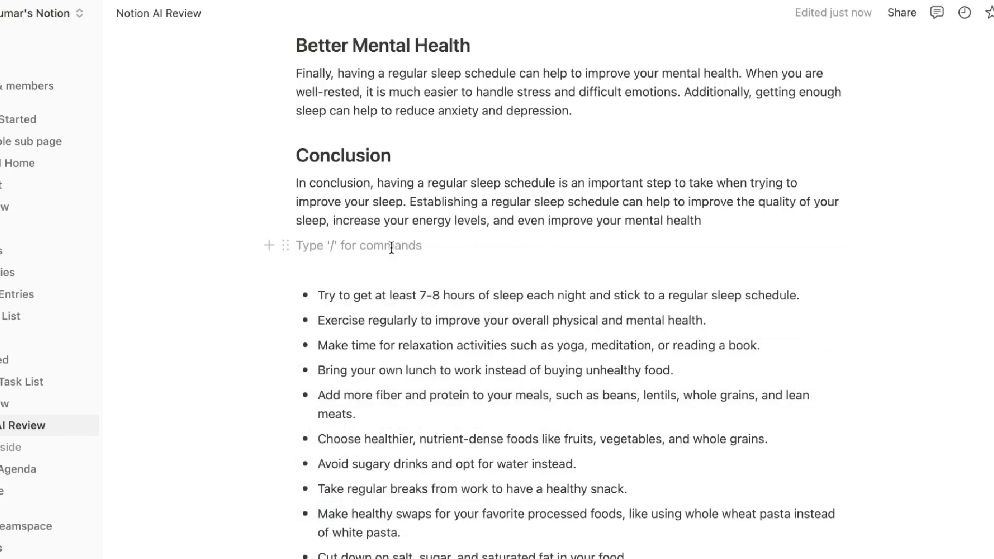
{"action": "scroll", "coordinate": [392, 253], "scroll_direction": "up", "scroll_amount": 3}
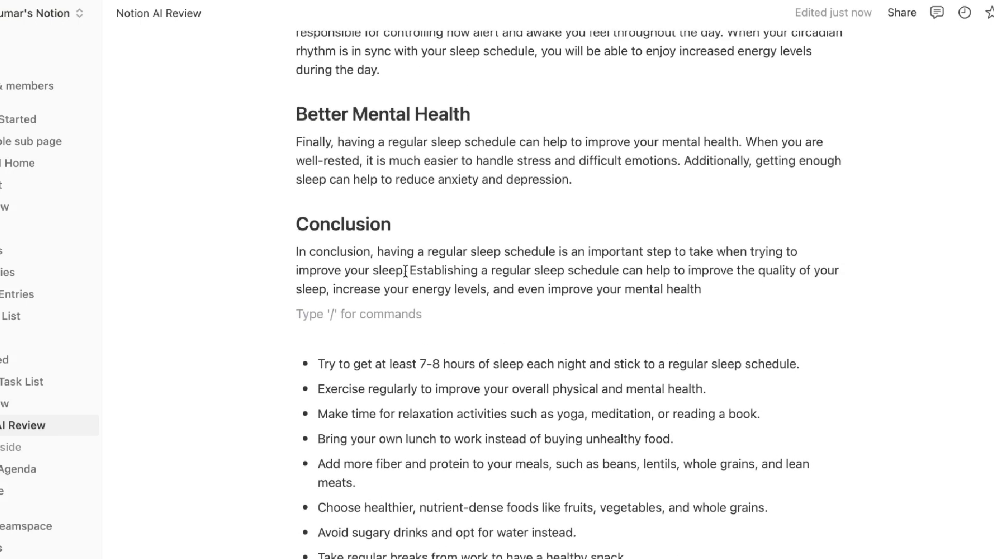
{"action": "type", "text": "/"}
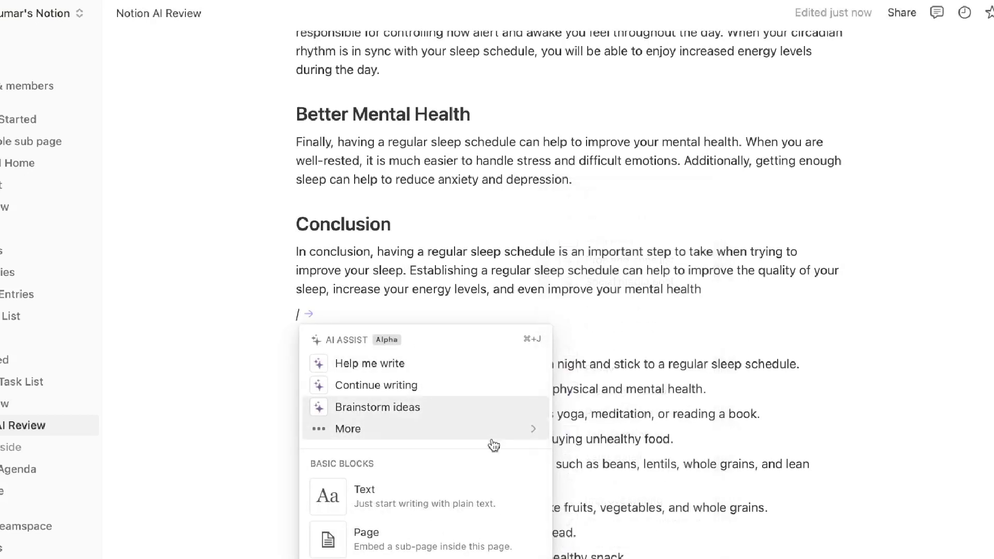
{"action": "mouse_move", "coordinate": [491, 439]}
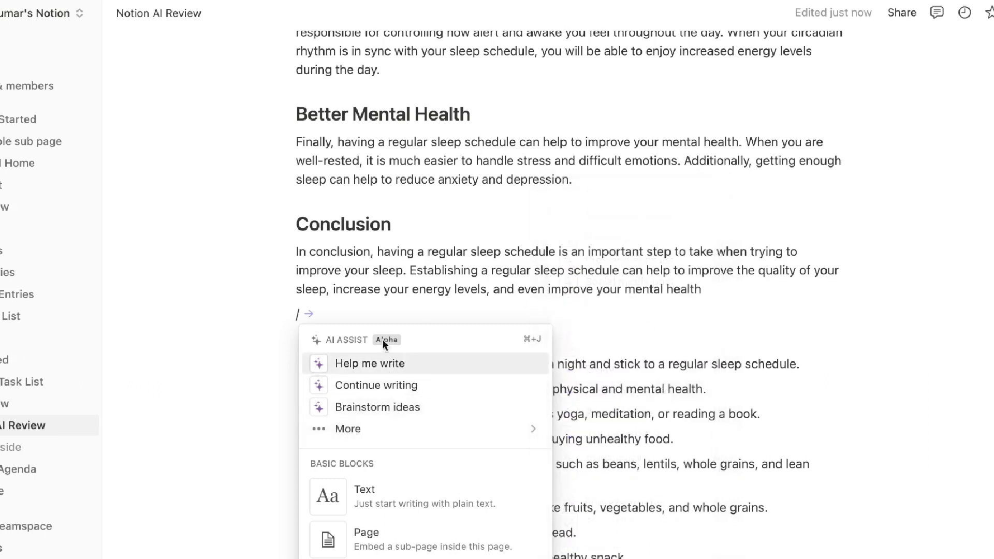
{"action": "key", "text": "Escape"}
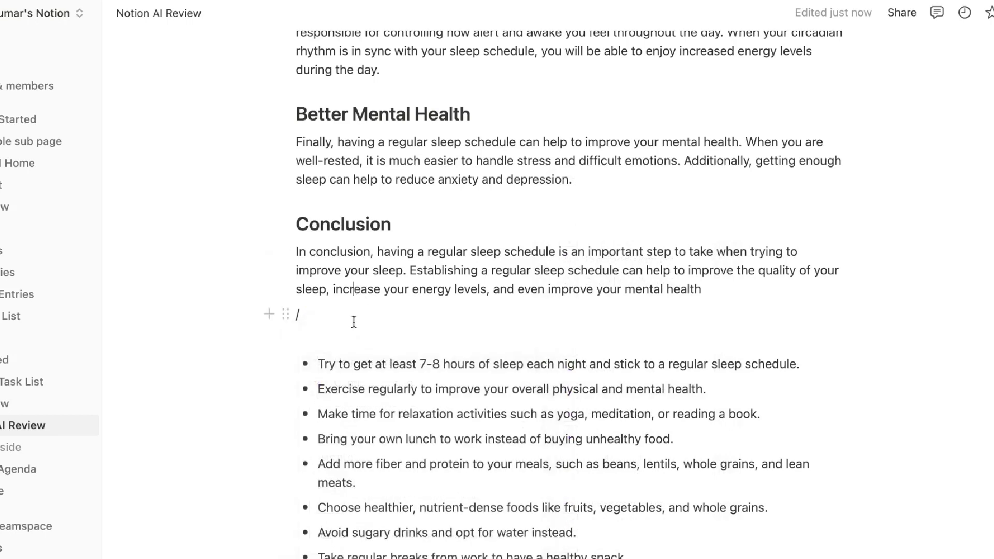
{"action": "scroll", "coordinate": [353, 321], "scroll_direction": "down", "scroll_amount": 5}
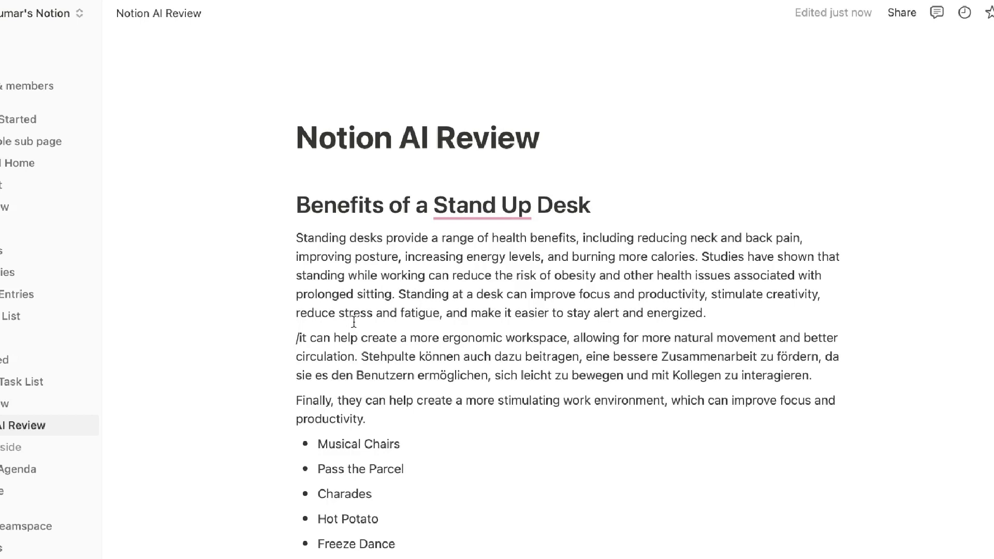
{"action": "scroll", "coordinate": [354, 322], "scroll_direction": "down", "scroll_amount": 2}
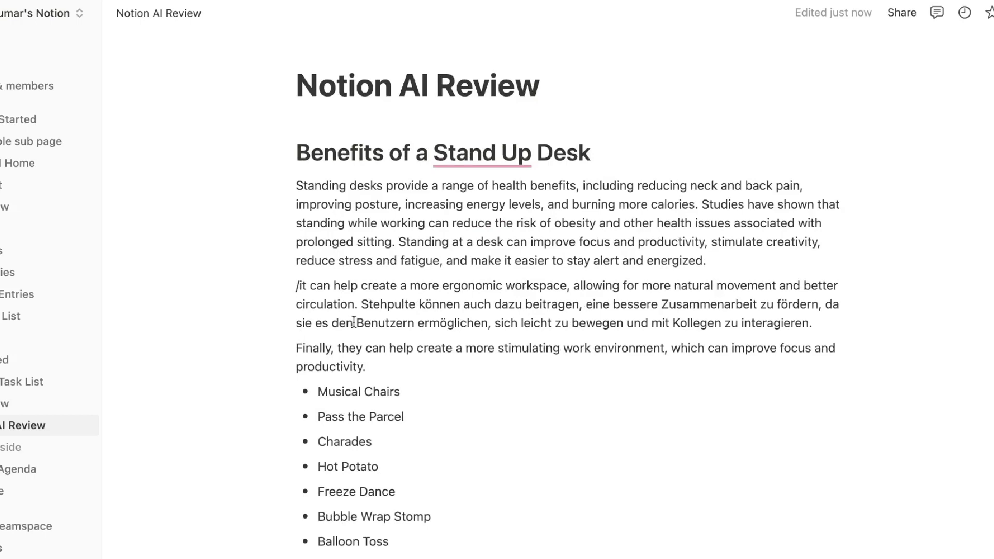
{"action": "scroll", "coordinate": [354, 322], "scroll_direction": "down", "scroll_amount": 2}
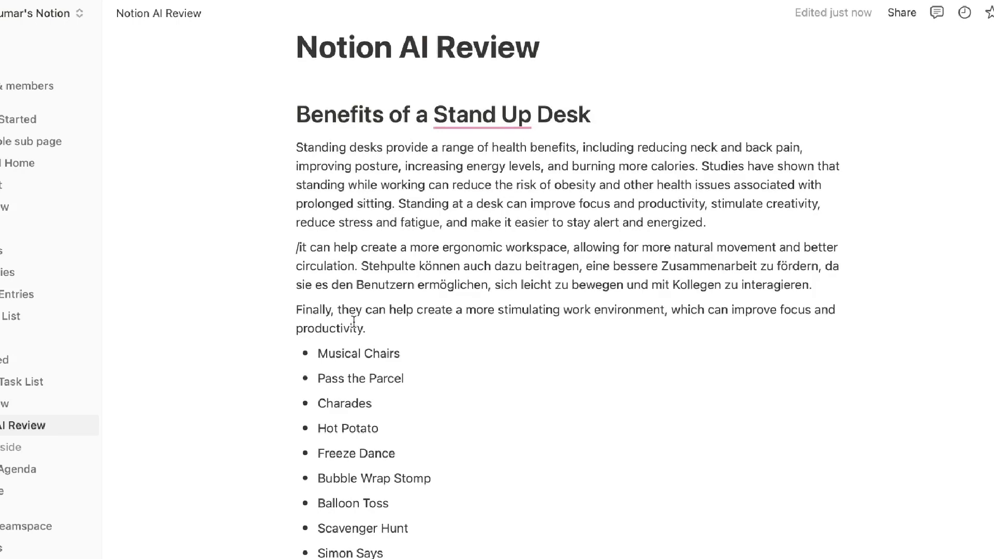
{"action": "scroll", "coordinate": [354, 322], "scroll_direction": "down", "scroll_amount": 1}
{"action": "scroll", "coordinate": [353, 322], "scroll_direction": "down", "scroll_amount": 3}
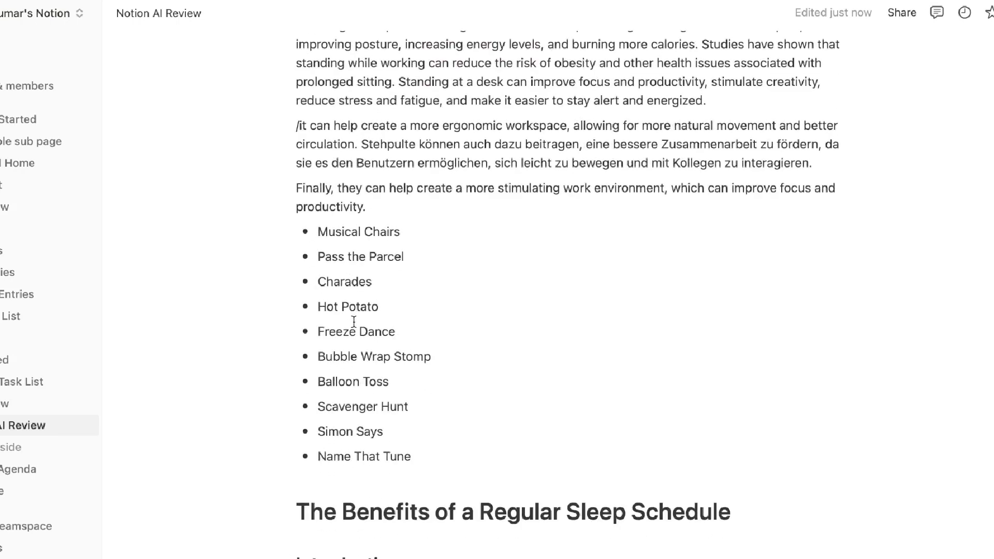
{"action": "scroll", "coordinate": [354, 322], "scroll_direction": "down", "scroll_amount": 12}
{"action": "scroll", "coordinate": [353, 322], "scroll_direction": "down", "scroll_amount": 15}
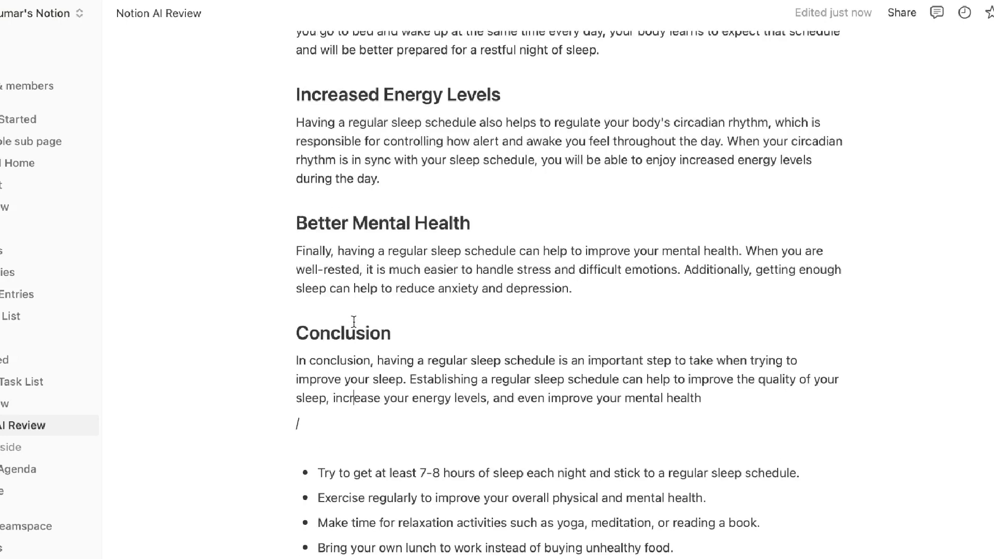